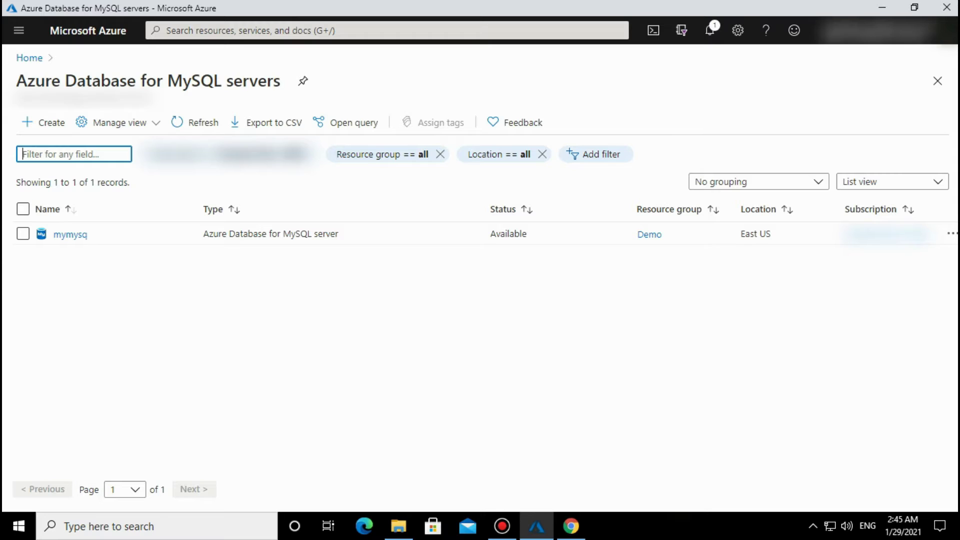
# Search the portal for mysql and open the Azure Database for MySQL servers service.
pyautogui.hotkey('g', '/')
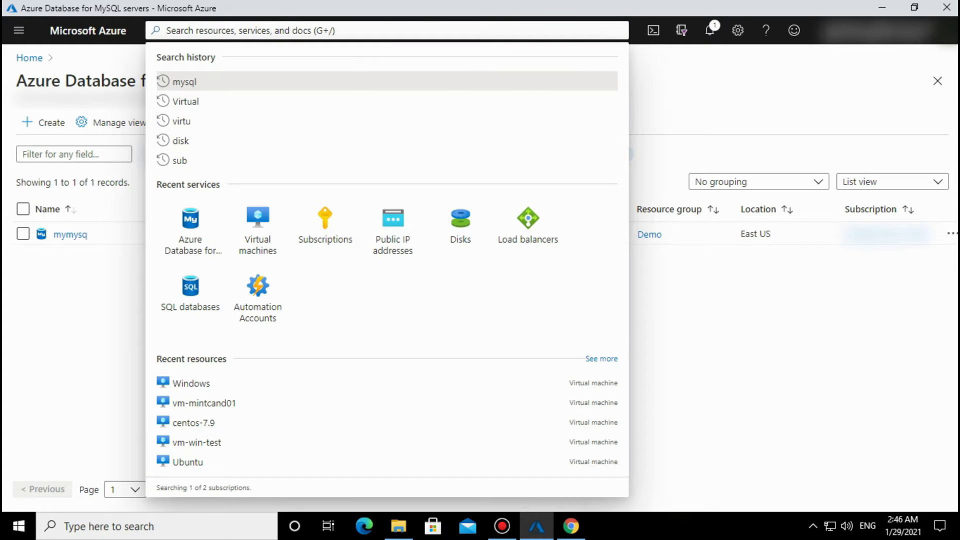
pyautogui.write('mysql')
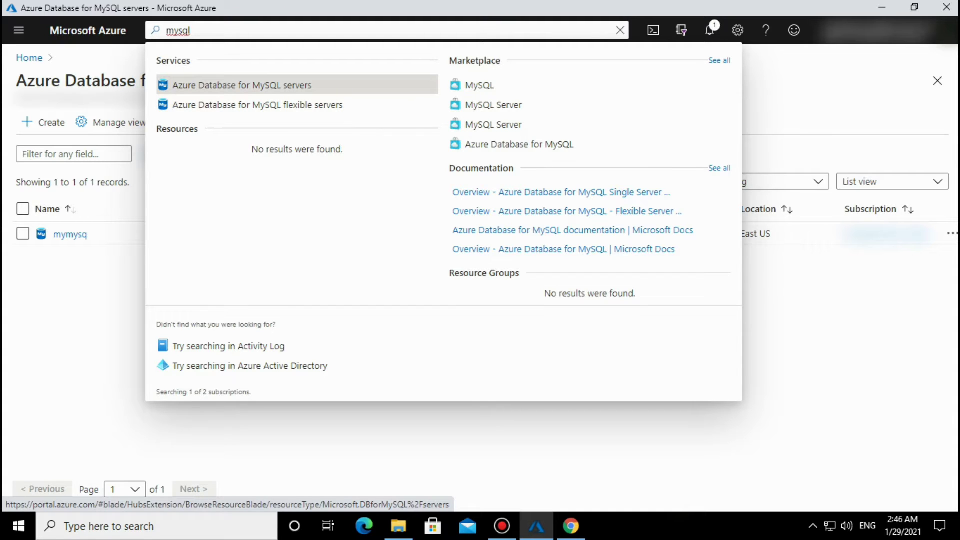
pyautogui.click(242, 85)
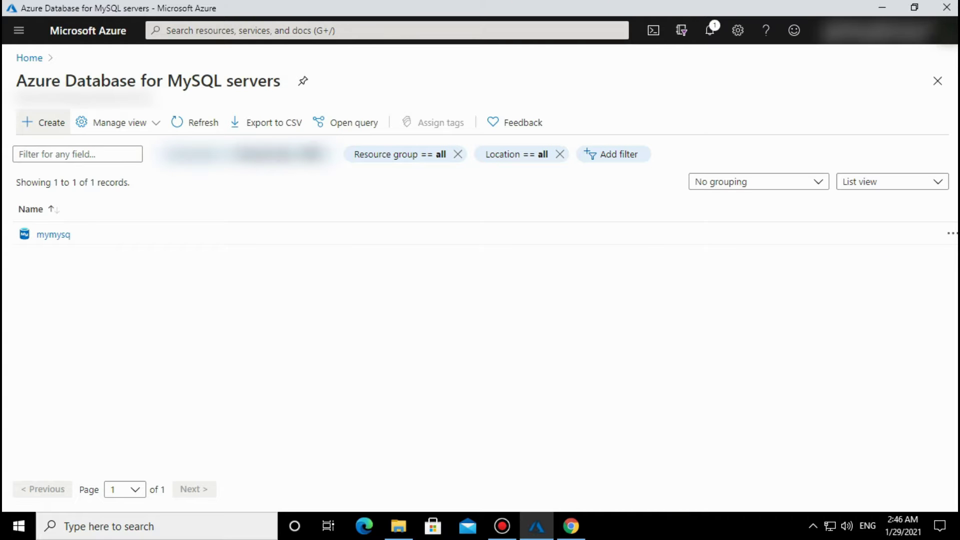
# Start creating a new MySQL server with the Single server deployment option.
pyautogui.click(44, 123)
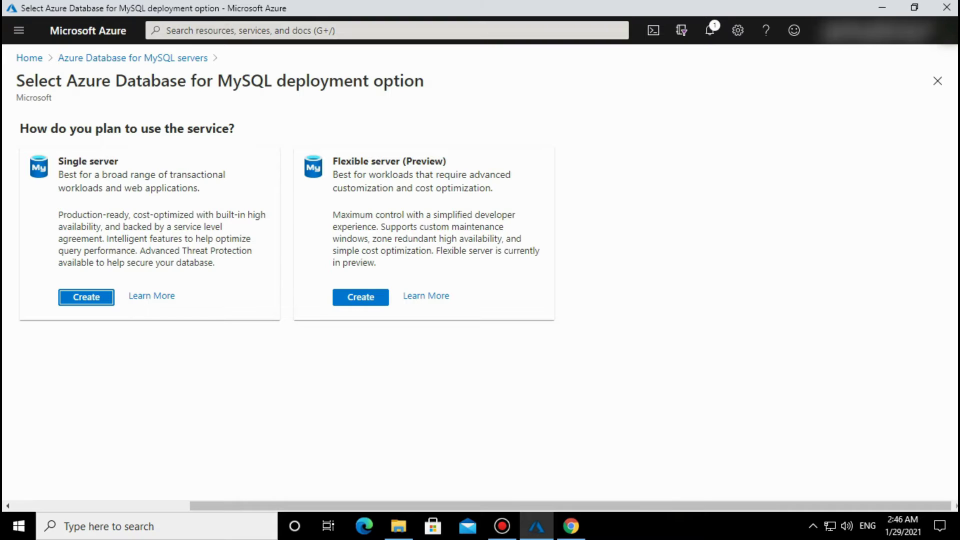
pyautogui.moveTo(405, 162)
pyautogui.mouseDown()
pyautogui.moveTo(447, 161)
pyautogui.moveTo(412, 161)
pyautogui.mouseUp()
pyautogui.hotkey('shift', 'Left')
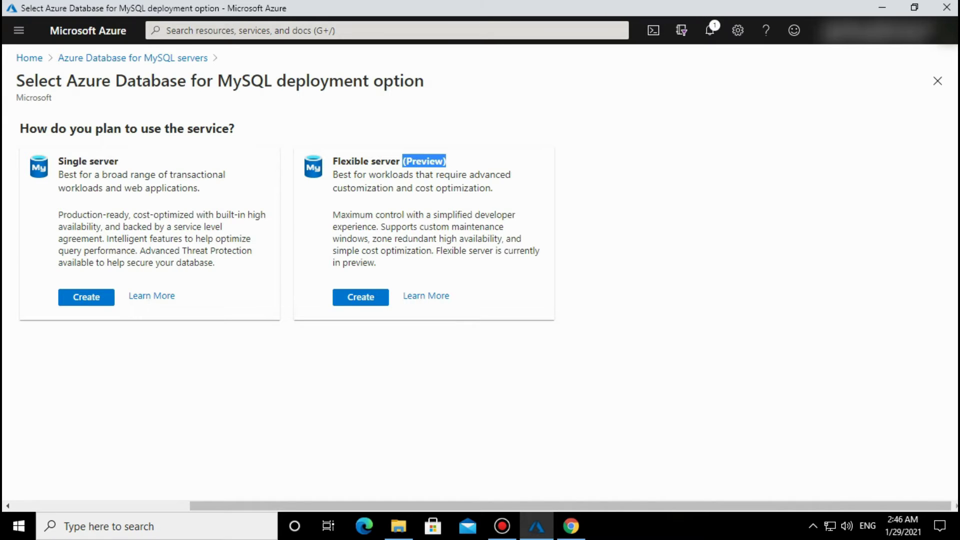
pyautogui.press('Right')
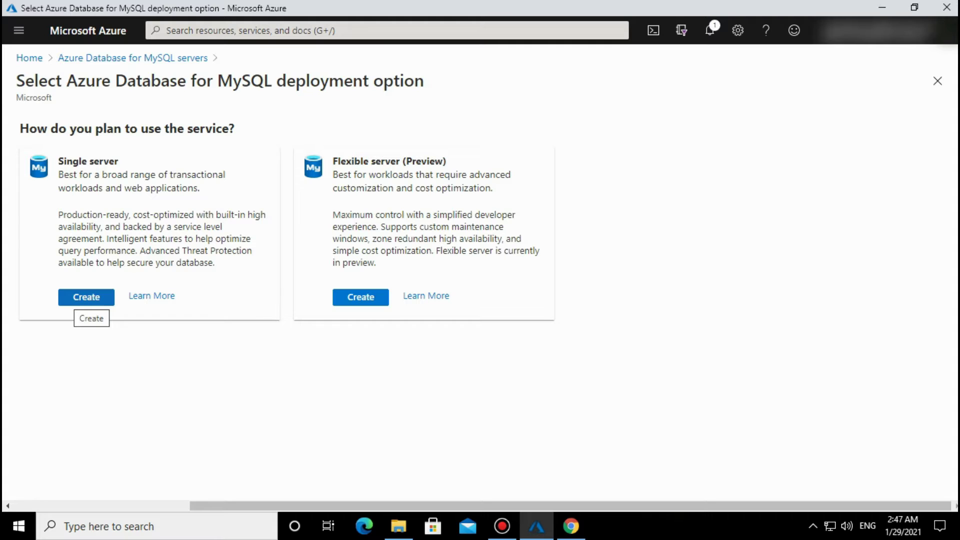
pyautogui.click(86, 297)
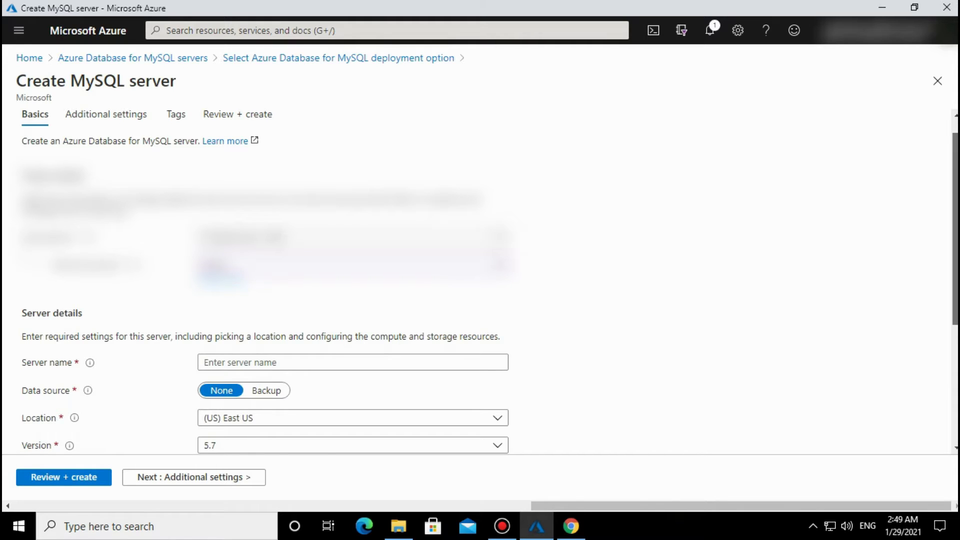
# Try mysqldb as the server name in the server details.
pyautogui.scroll(-3, 480, 280)
pyautogui.scroll(-1, 480, 280)
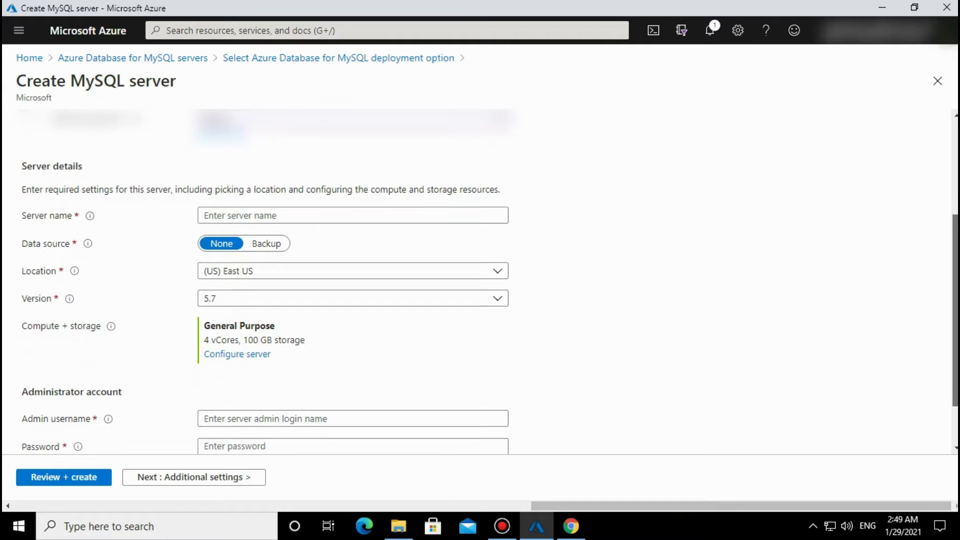
pyautogui.click(352, 213)
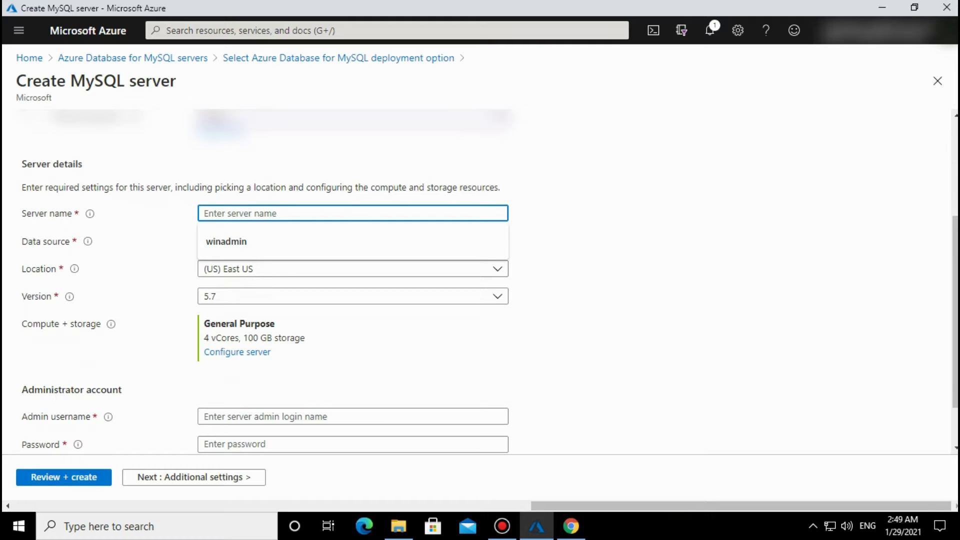
pyautogui.write('mysql')
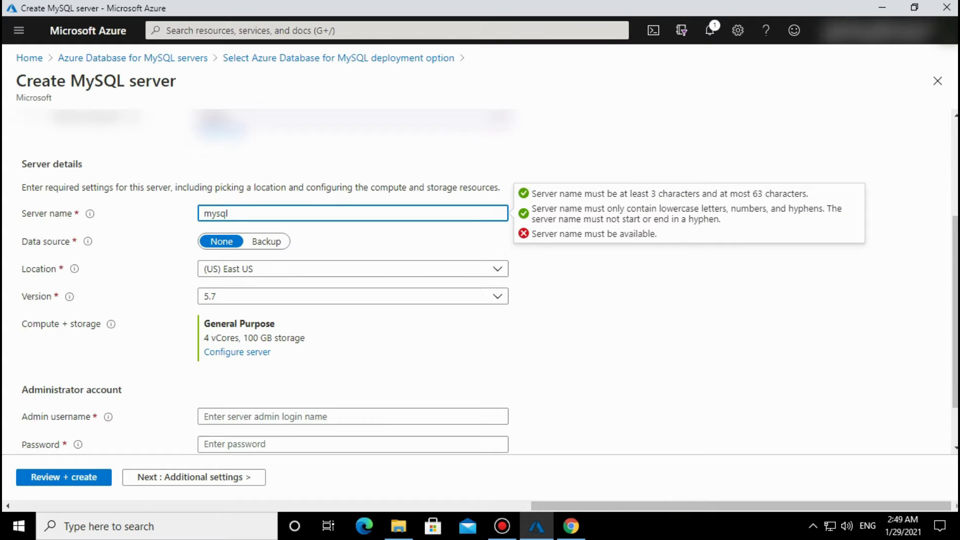
pyautogui.write('db')
# Replace the server name with linuxfork.
pyautogui.press('BackSpace')
pyautogui.press('BackSpace')
pyautogui.press('BackSpace')
pyautogui.press('BackSpace')
pyautogui.press('BackSpace')
pyautogui.press('BackSpace')
pyautogui.press('BackSpace')
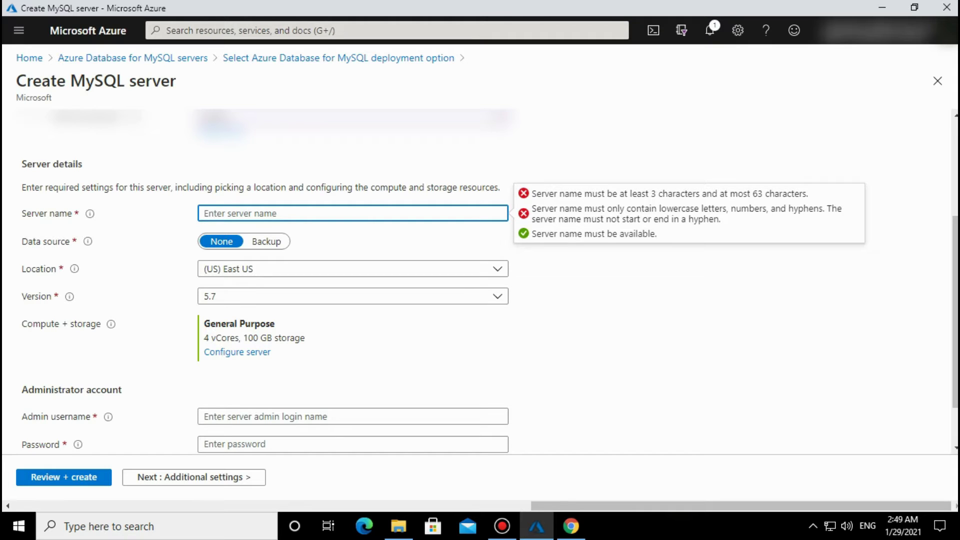
pyautogui.write('linuxfork')
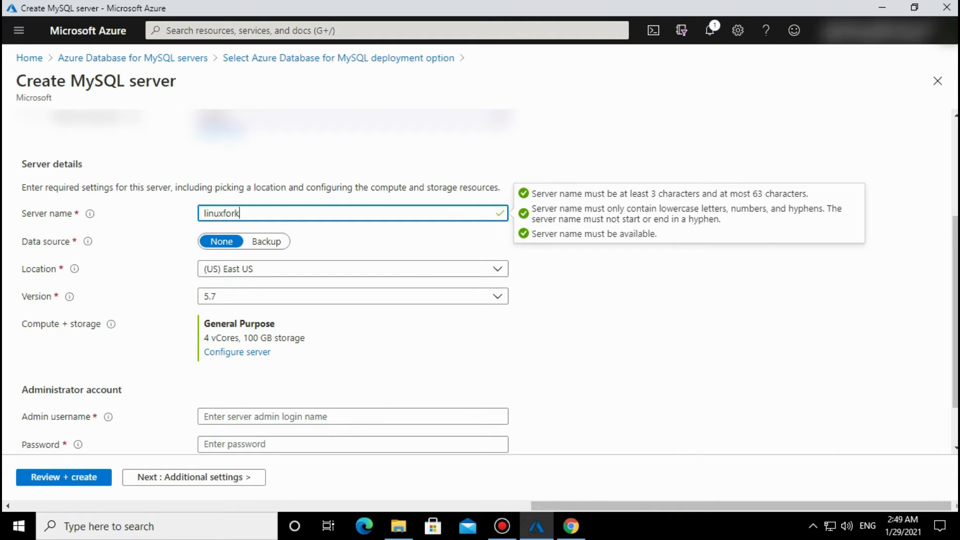
pyautogui.press('Tab')
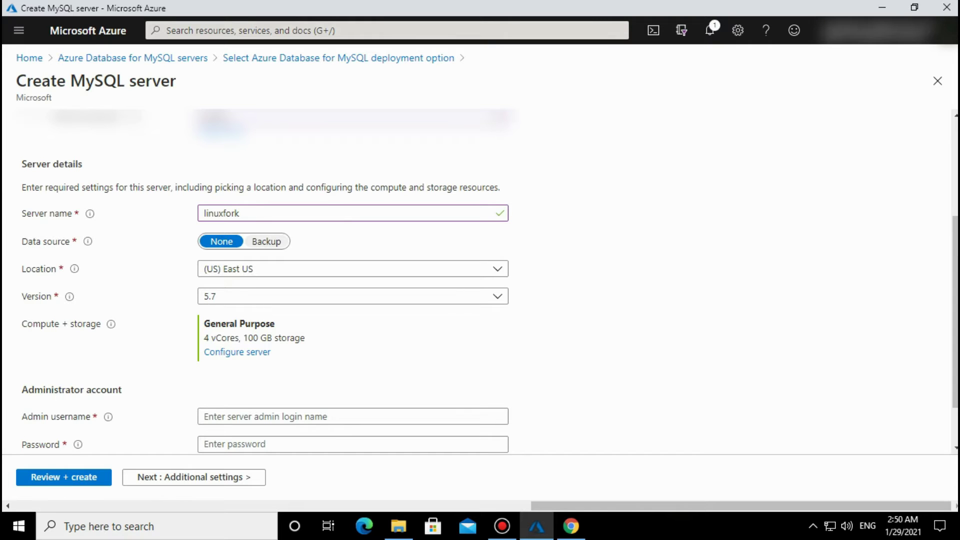
# Preview the Backup data source option and return the data source to None.
pyautogui.click(267, 242)
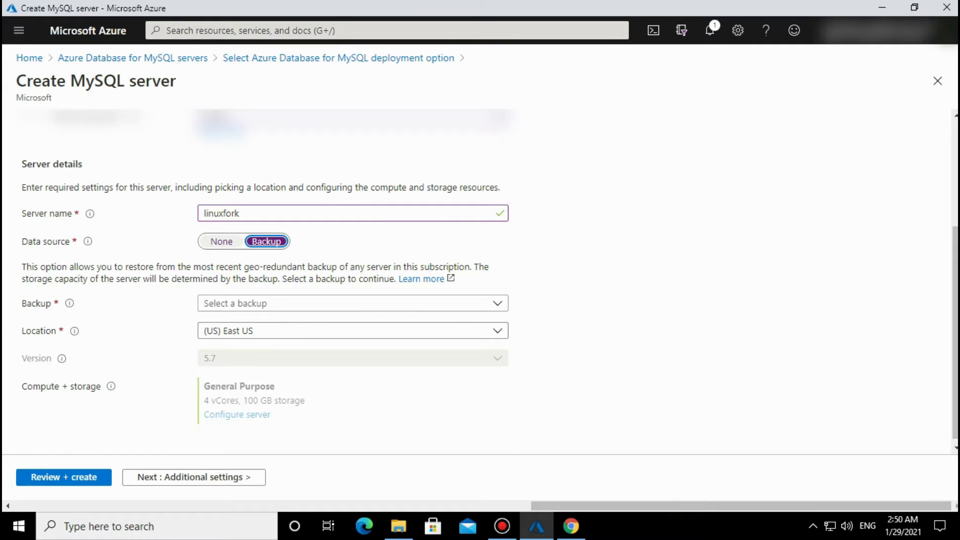
pyautogui.click(222, 241)
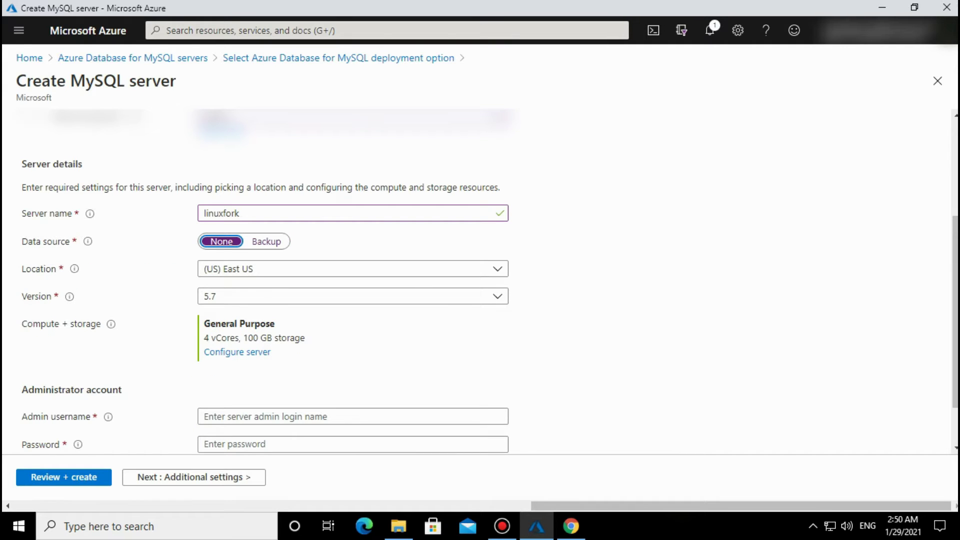
# Check the selectable MySQL versions without changing the selection, and open the compute and storage configuration.
pyautogui.scroll(-2, 480, 279)
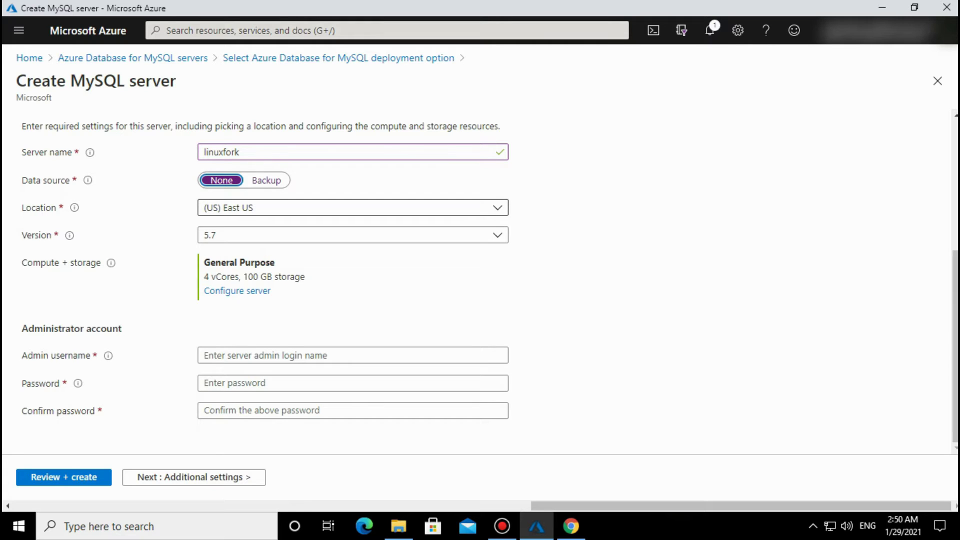
pyautogui.click(350, 235)
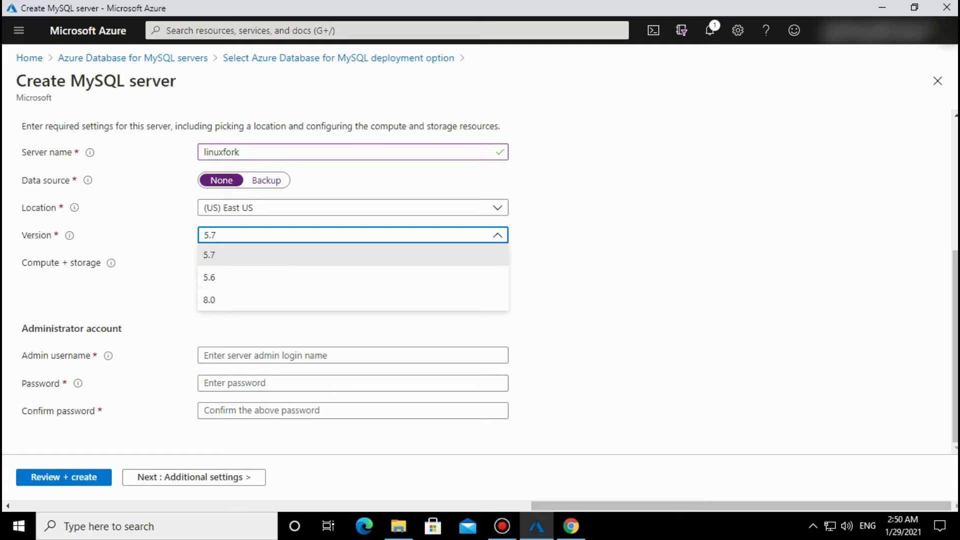
pyautogui.press('Escape')
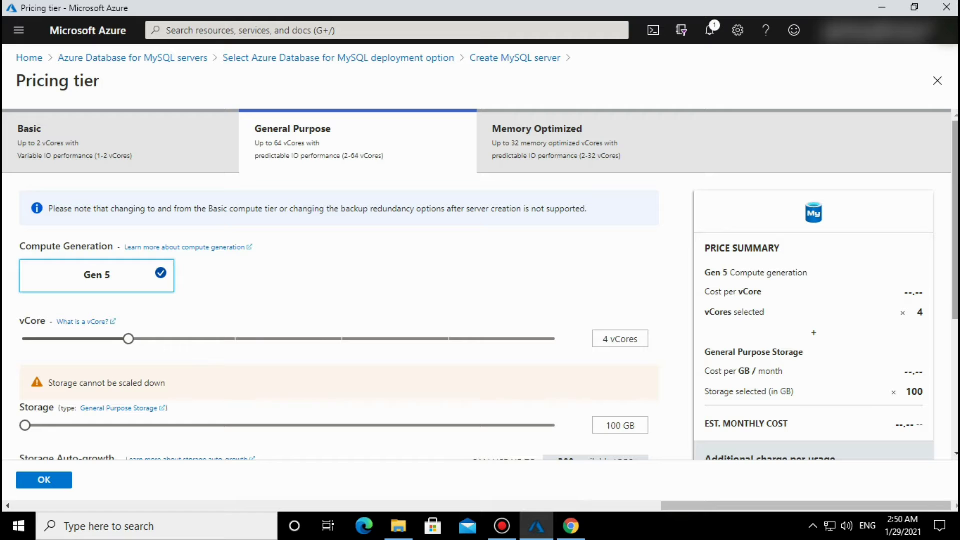
# Compare the vCore, storage and cost figures of the Basic, Memory Optimized and General Purpose pricing tiers.
pyautogui.scroll(-3, 923, 205)
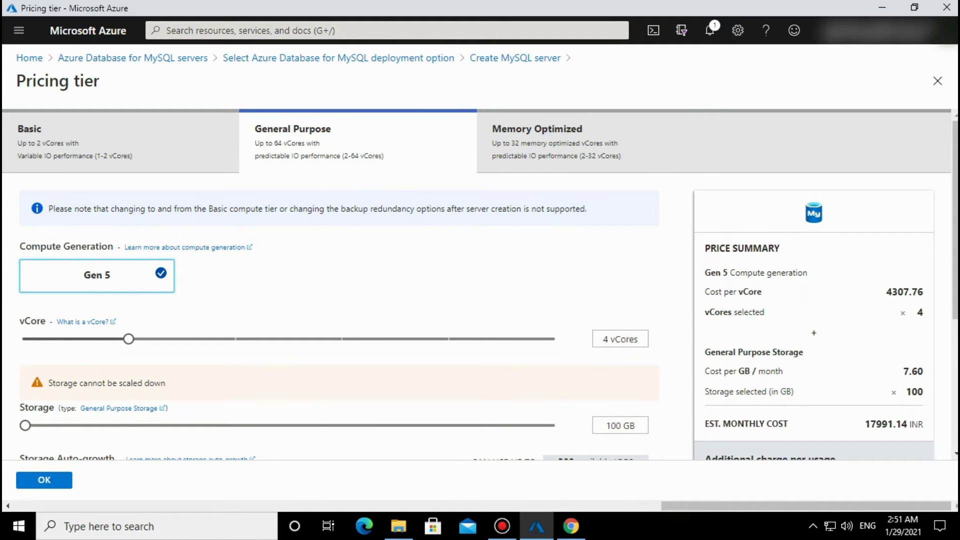
pyautogui.click(120, 141)
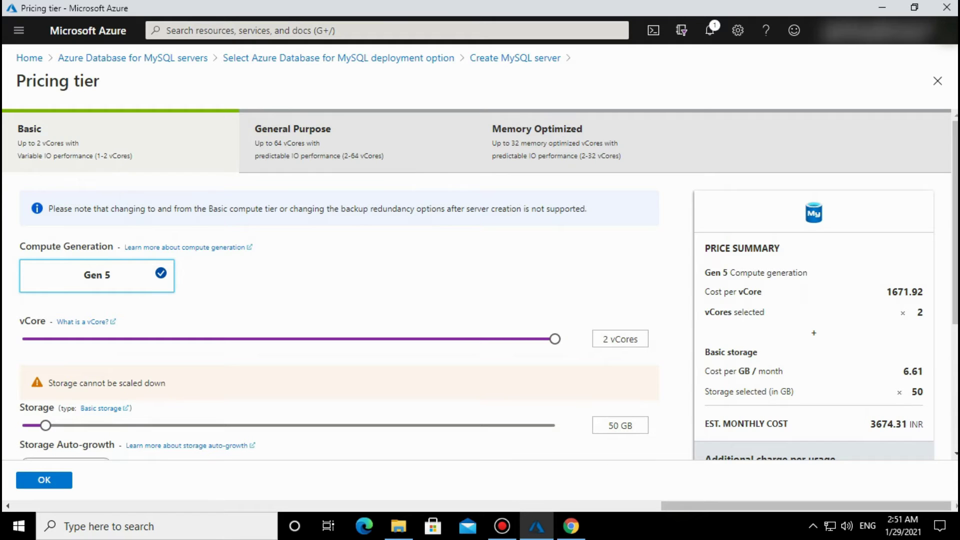
pyautogui.click(595, 141)
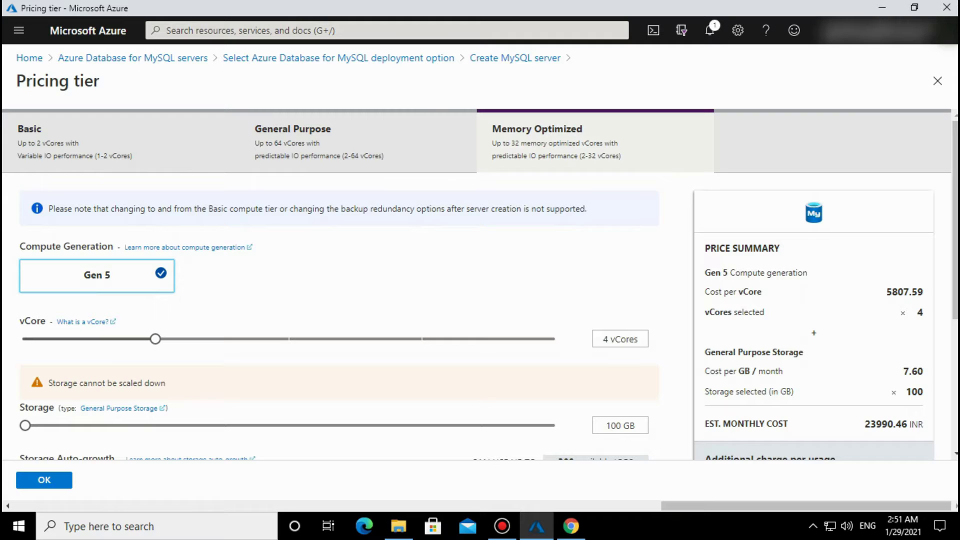
pyautogui.click(121, 141)
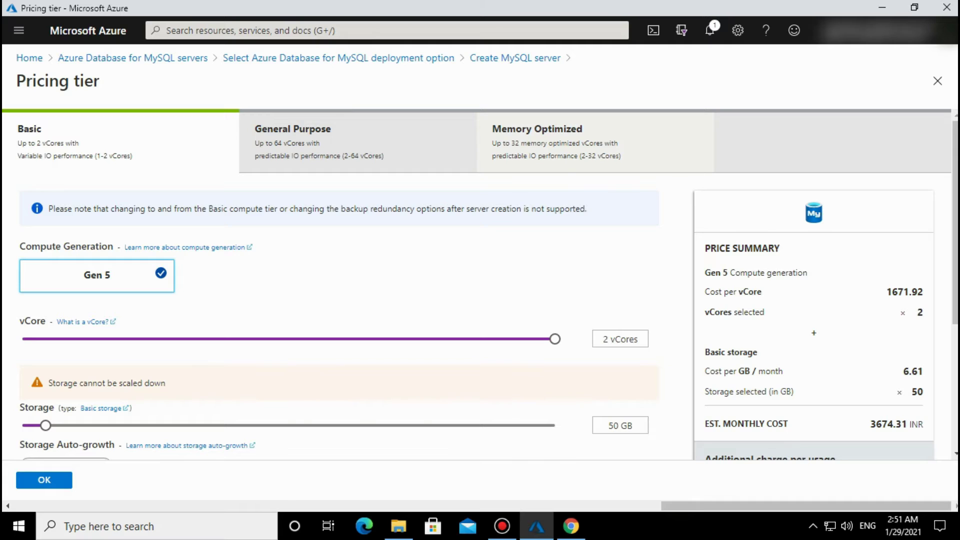
pyautogui.click(555, 142)
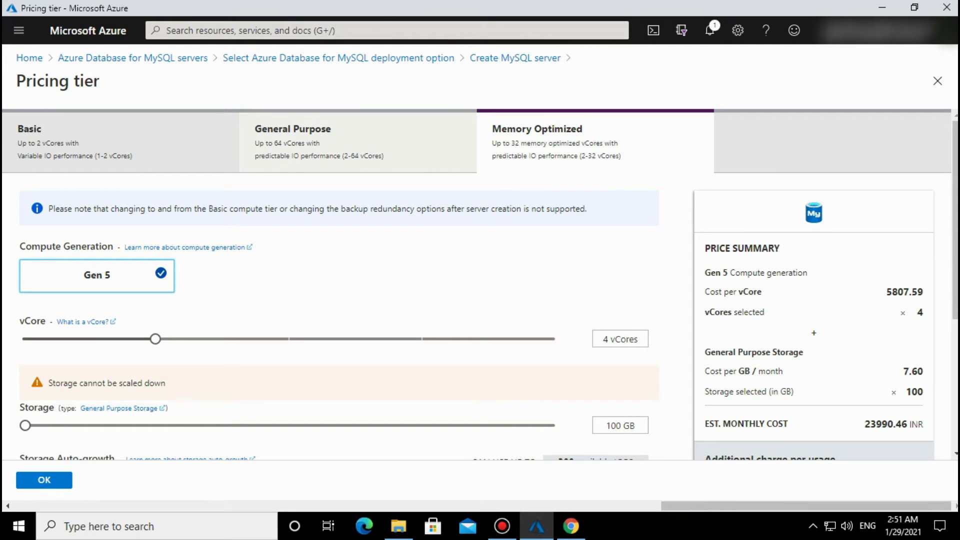
pyautogui.click(321, 143)
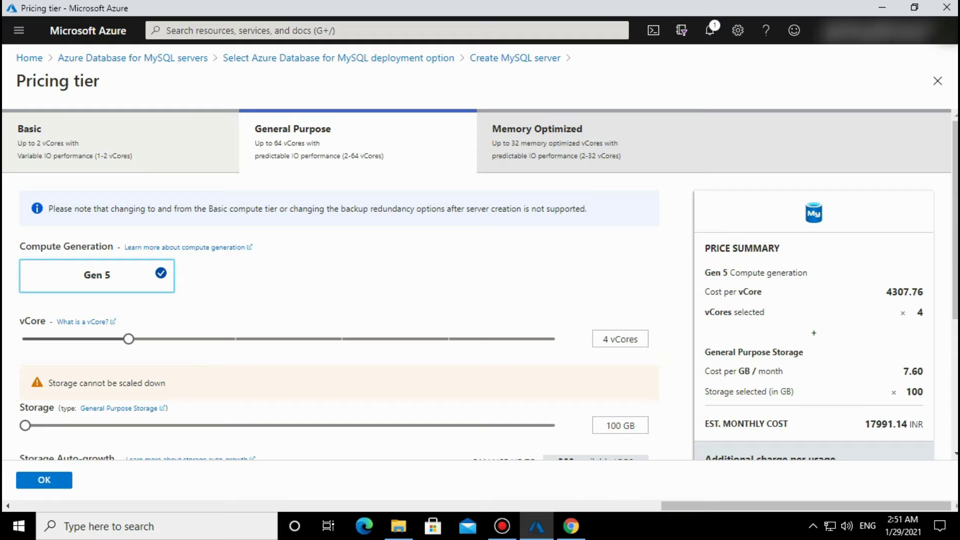
# Examine the Basic tier's vCore, storage, auto-growth, backup retention and backup redundancy settings.
pyautogui.click(76, 142)
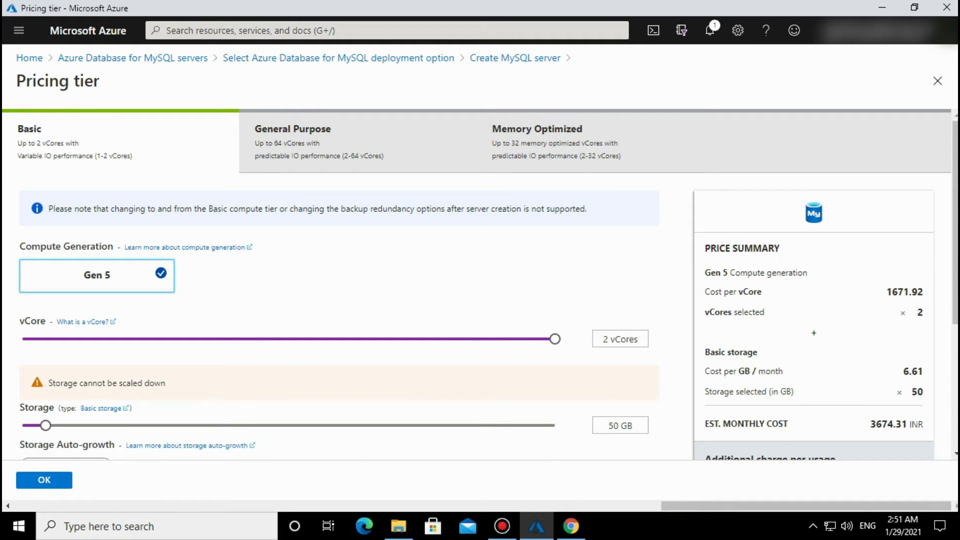
pyautogui.scroll(-1, 480, 284)
pyautogui.scroll(-3, 480, 284)
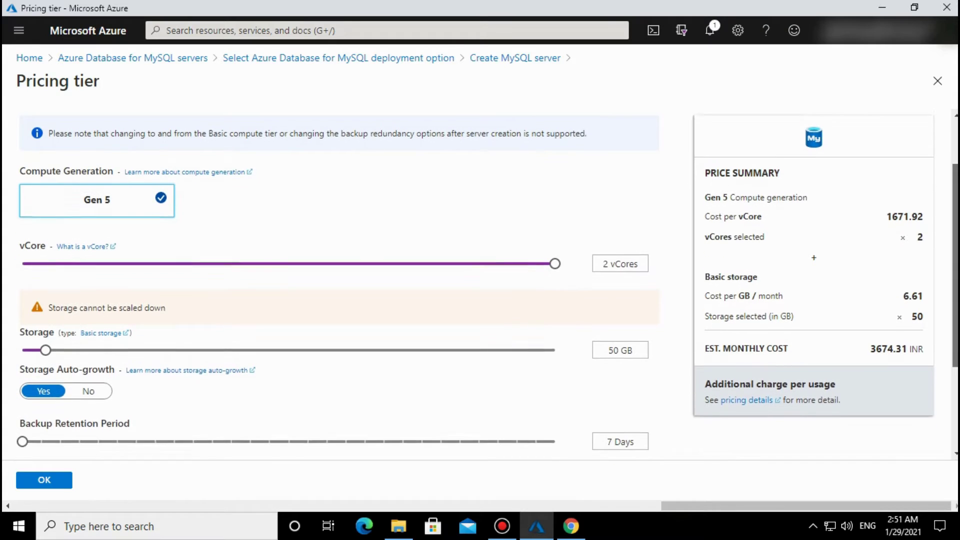
pyautogui.scroll(-1, 487, 285)
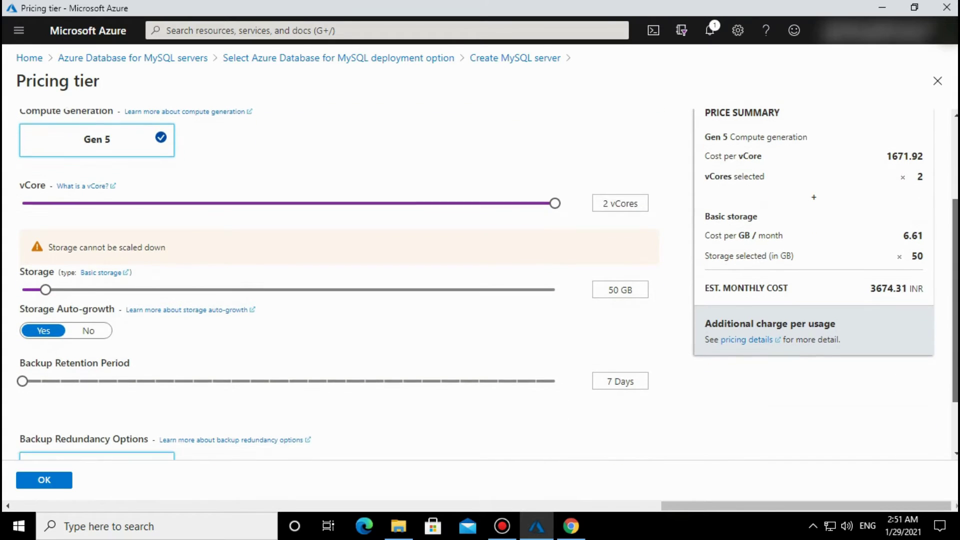
pyautogui.scroll(-1, 487, 285)
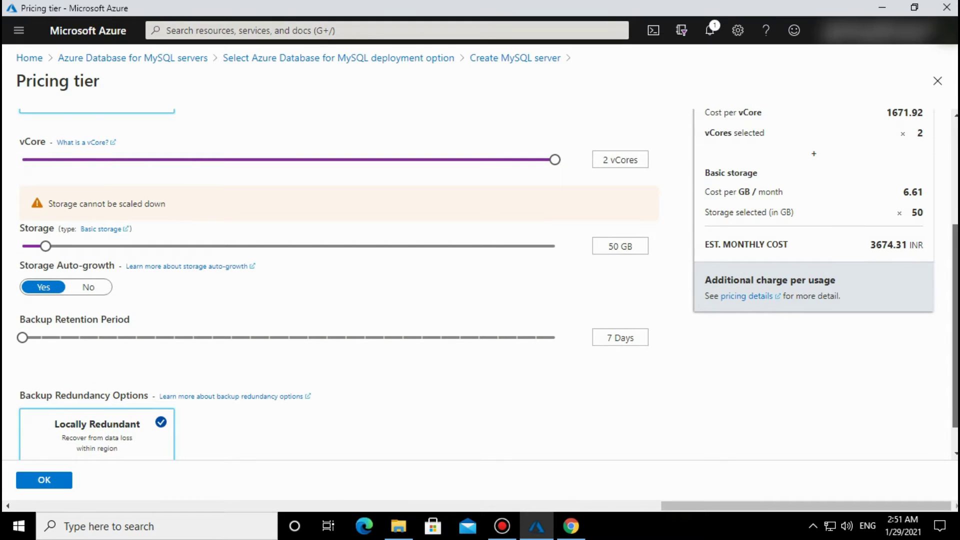
pyautogui.scroll(-1, 748, 270)
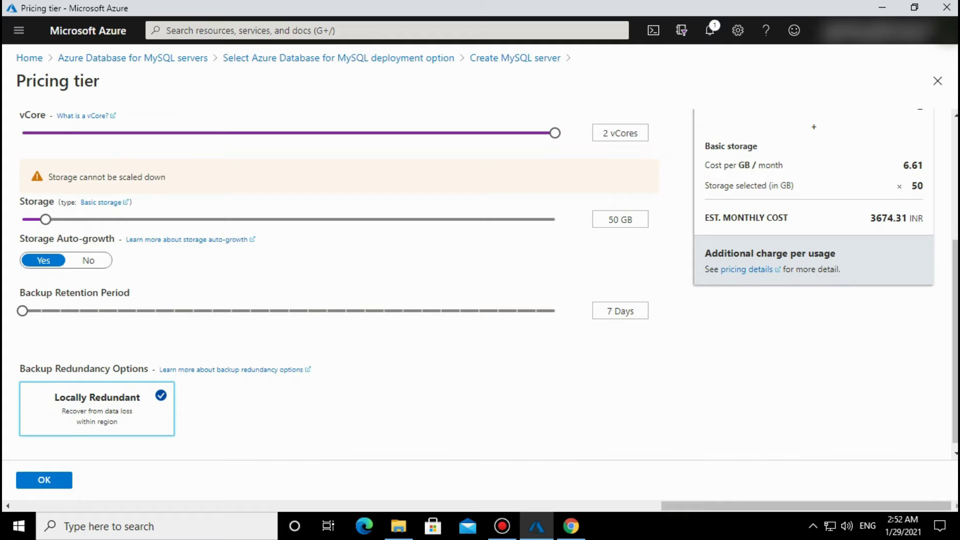
pyautogui.scroll(-1, 488, 279)
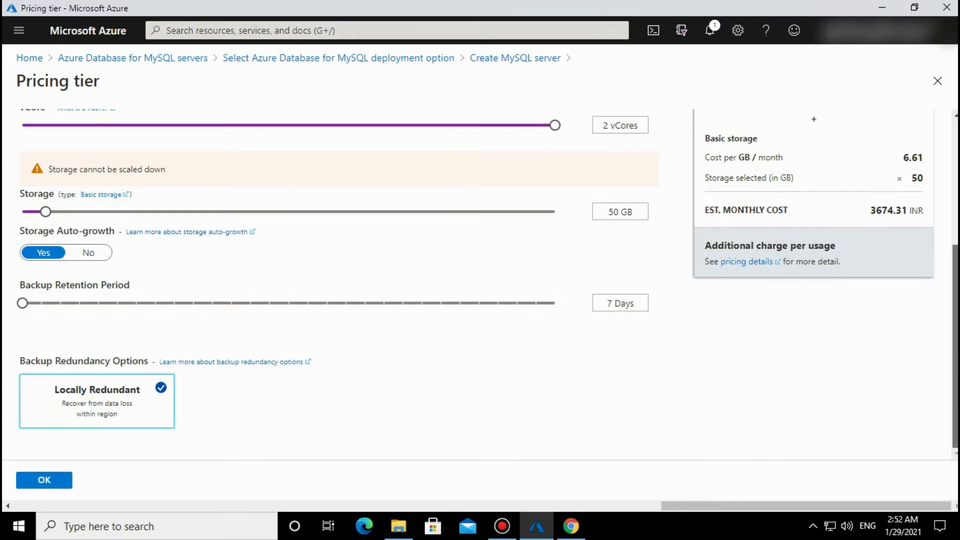
# Switch to the General Purpose tier and examine its storage, backup retention and backup redundancy options.
pyautogui.scroll(5, 487, 284)
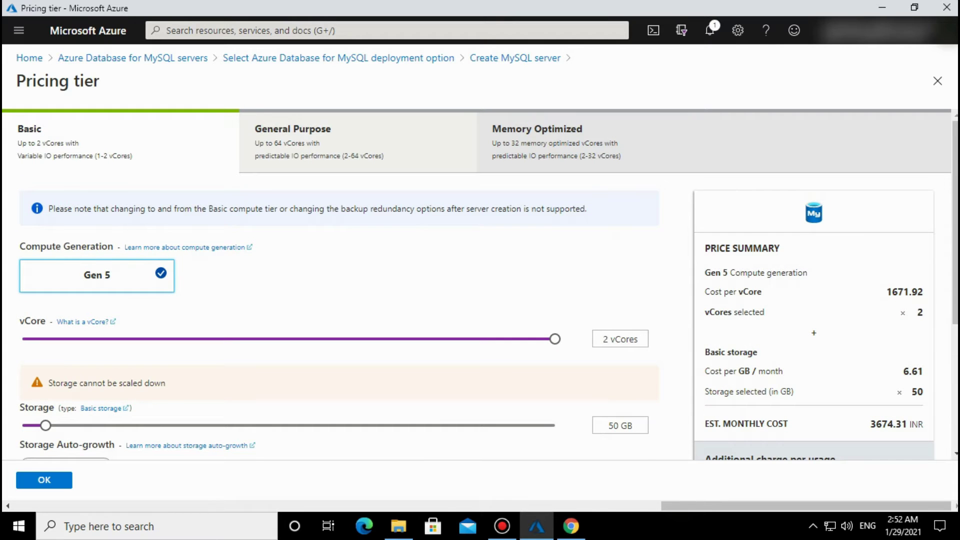
pyautogui.click(320, 143)
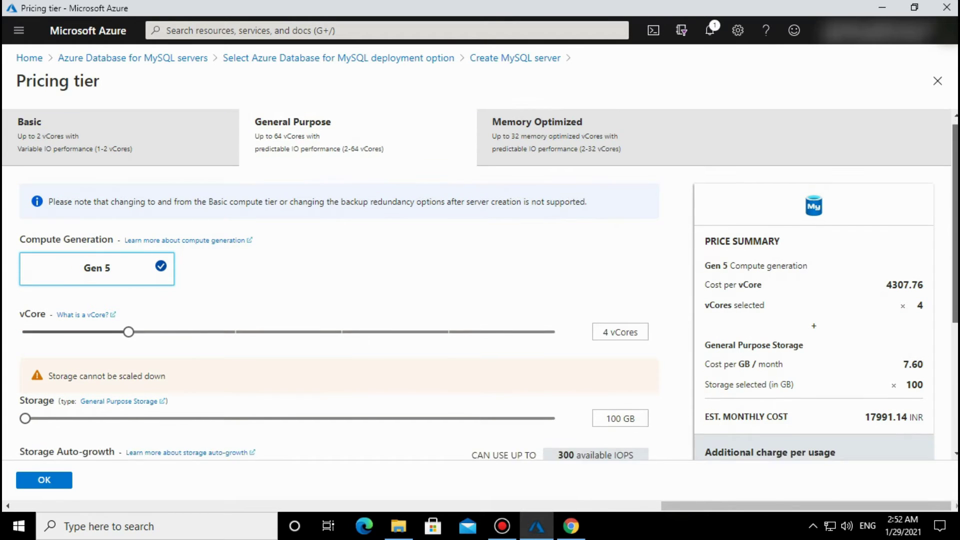
pyautogui.scroll(-2, 481, 285)
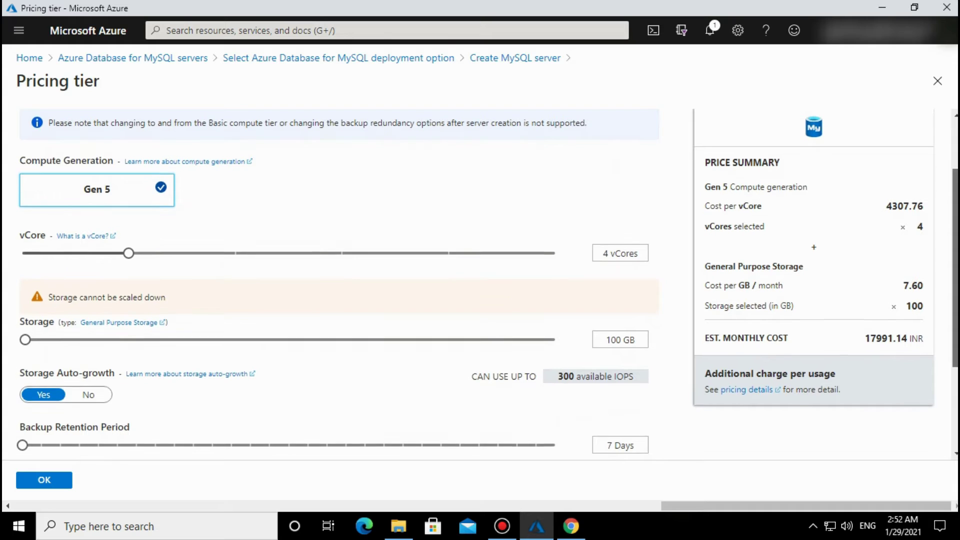
pyautogui.scroll(-1, 480, 284)
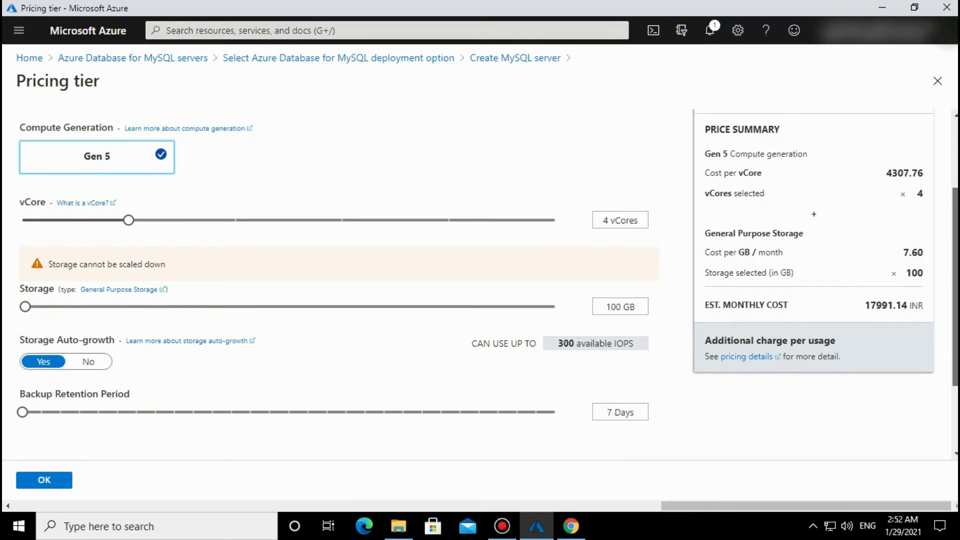
pyautogui.scroll(-2, 480, 285)
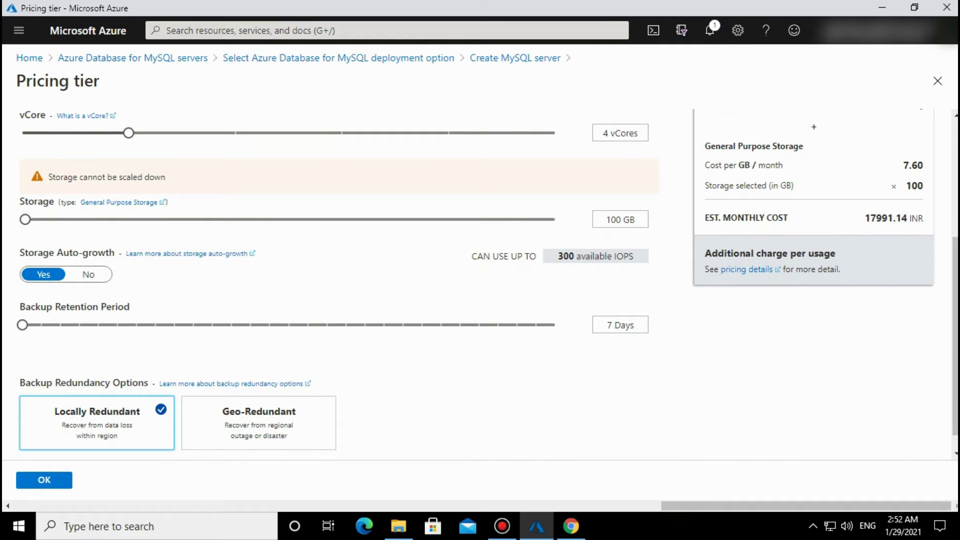
# Select Geo-Redundant as the backup redundancy option for the General Purpose tier.
pyautogui.scroll(-1, 488, 280)
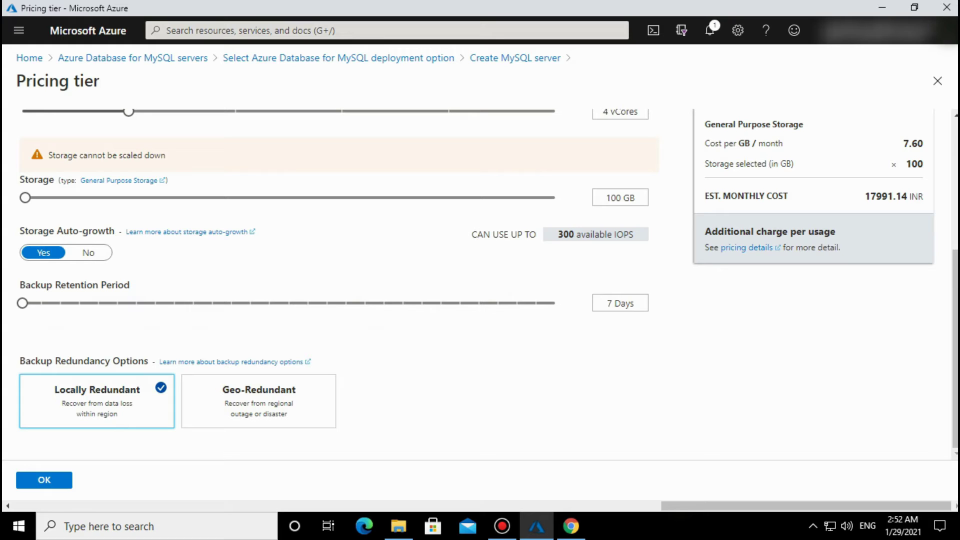
pyautogui.click(259, 400)
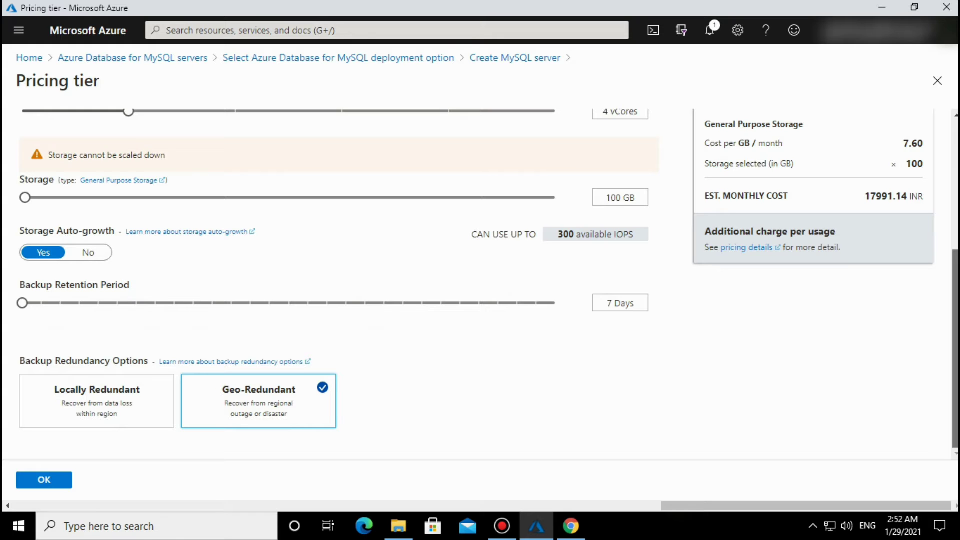
pyautogui.scroll(5, 488, 282)
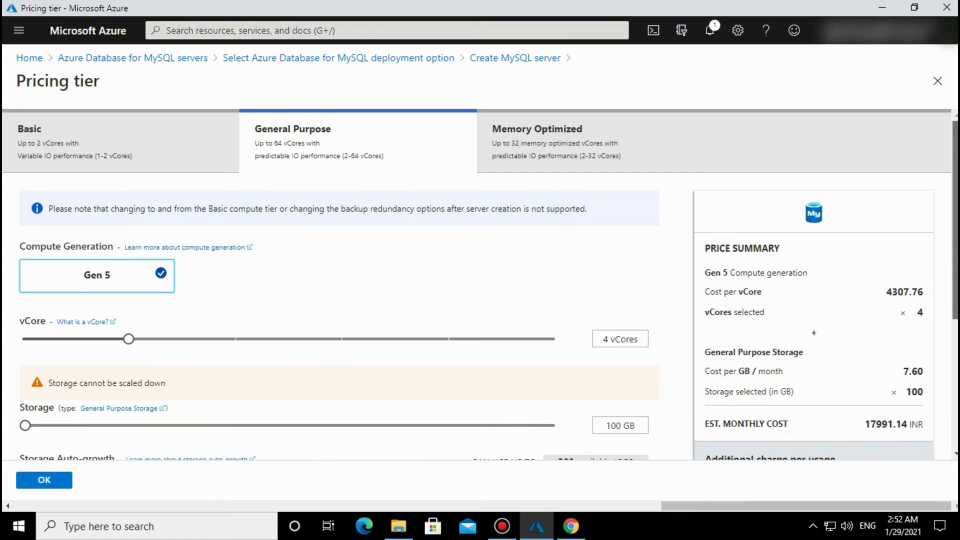
# Examine the Memory Optimized tier's compute, storage and backup settings, and compare its cost with the General Purpose tier.
pyautogui.click(555, 143)
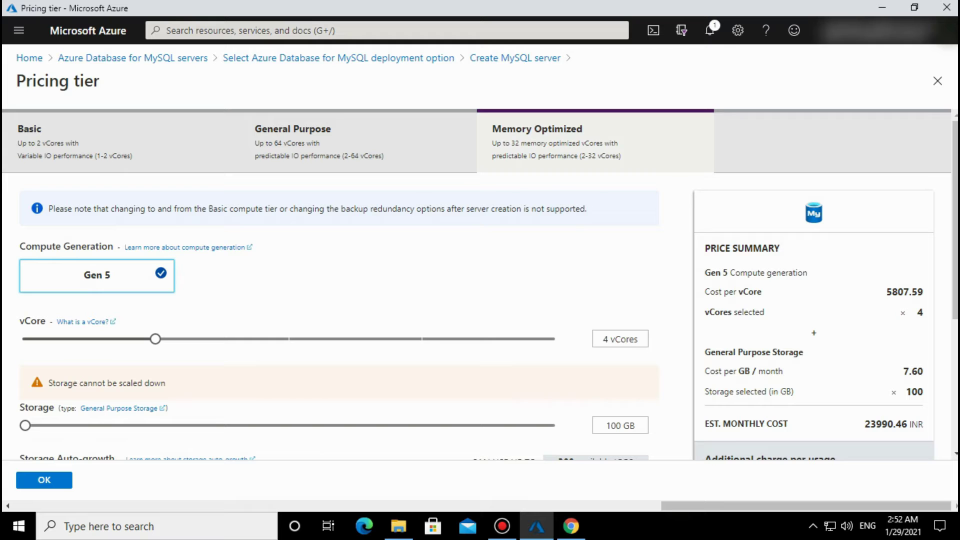
pyautogui.scroll(-4, 481, 285)
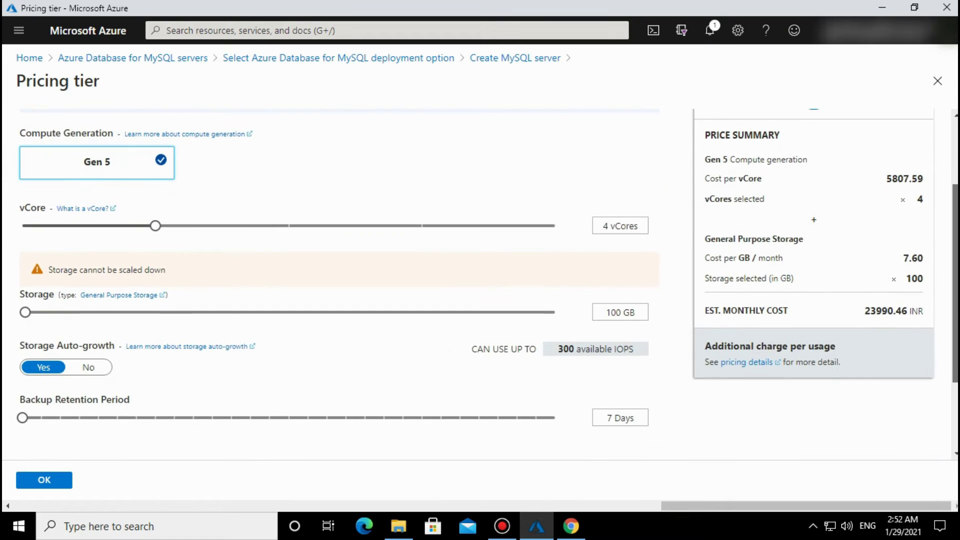
pyautogui.scroll(-1, 481, 285)
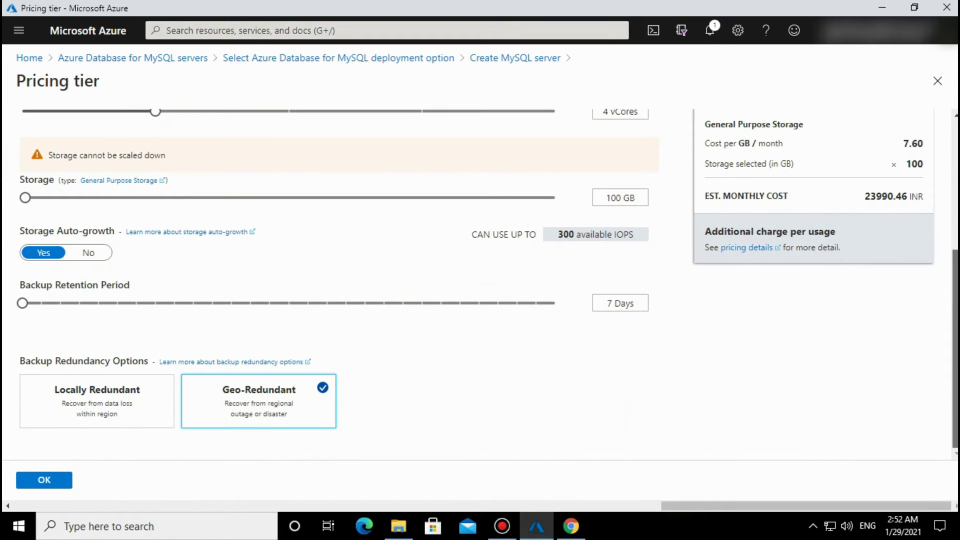
pyautogui.scroll(5, 481, 285)
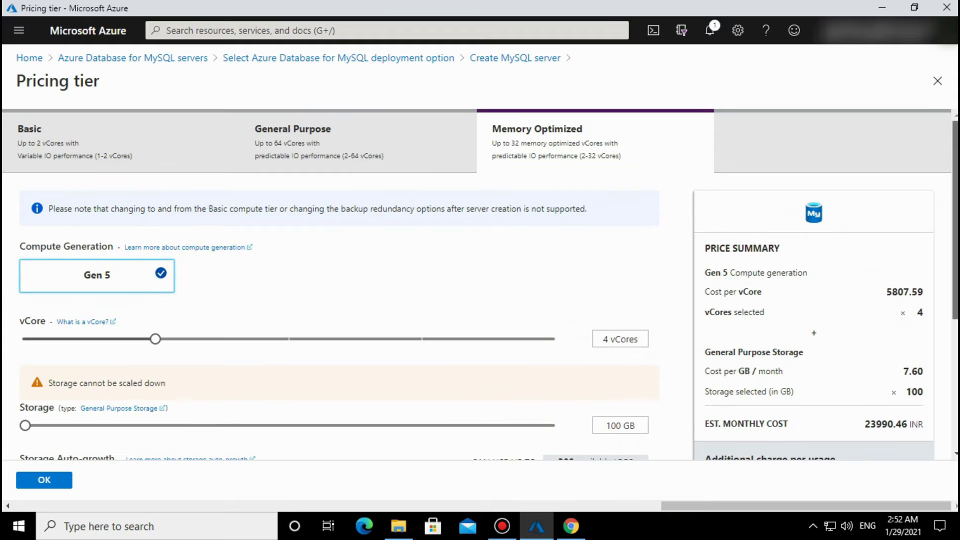
pyautogui.click(320, 142)
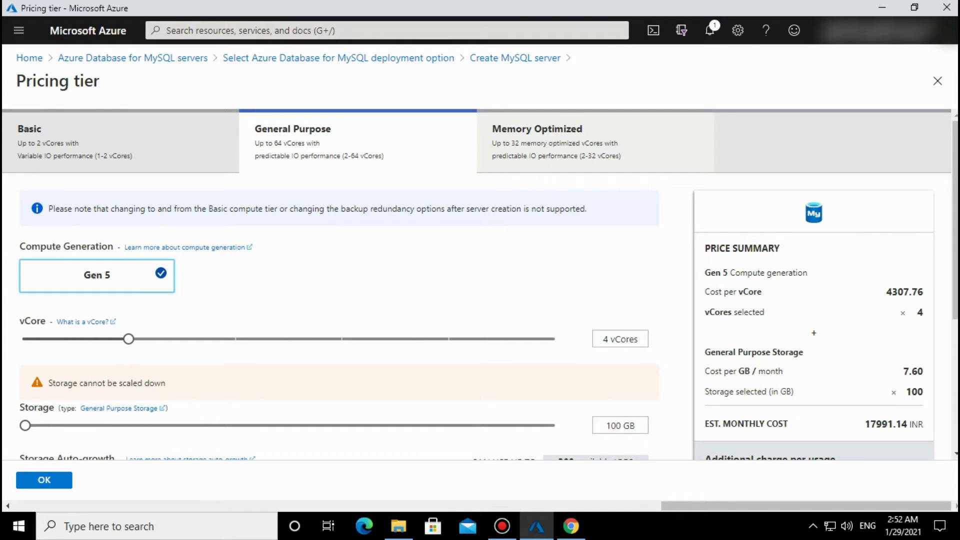
pyautogui.click(595, 143)
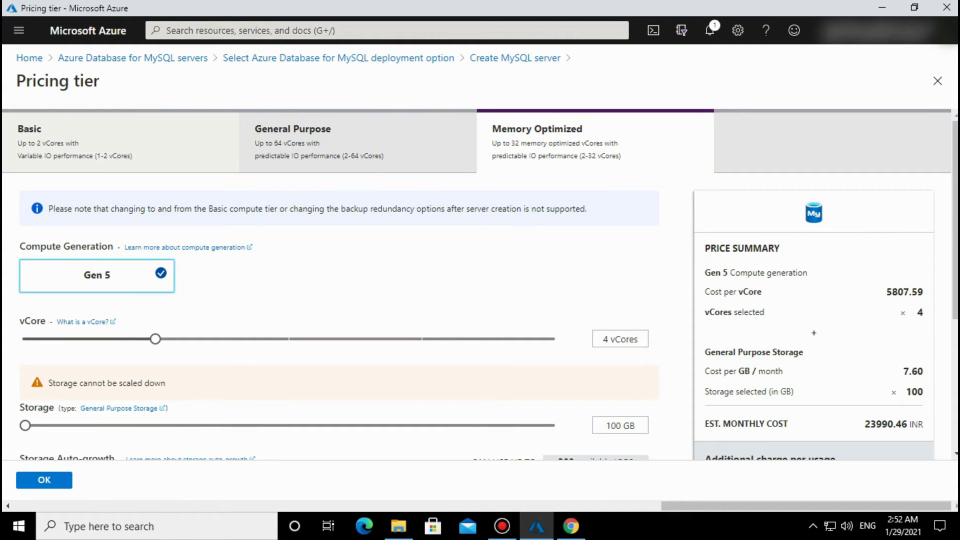
# Choose the Basic pricing tier with 2 vCores and 50 GB storage, and apply the configuration to the server.
pyautogui.click(75, 143)
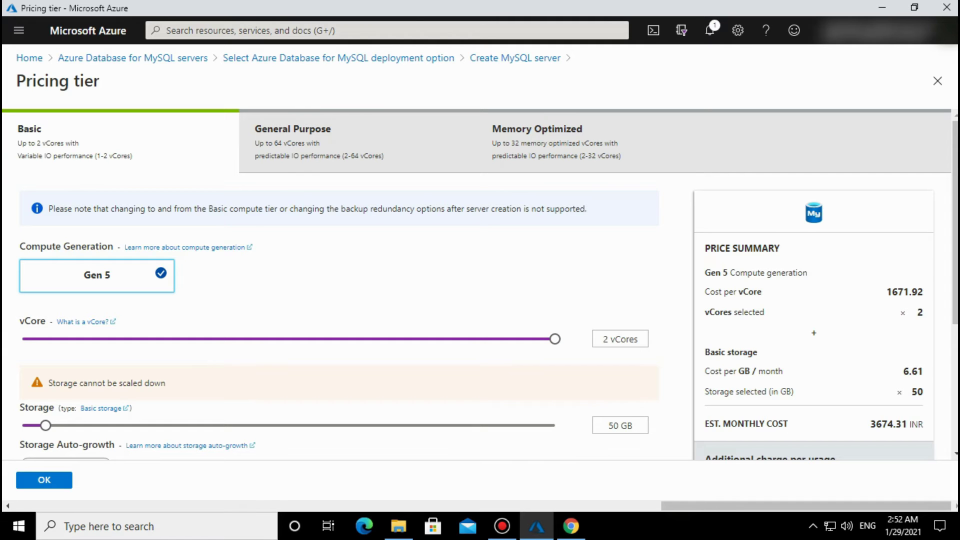
pyautogui.scroll(-4, 480, 285)
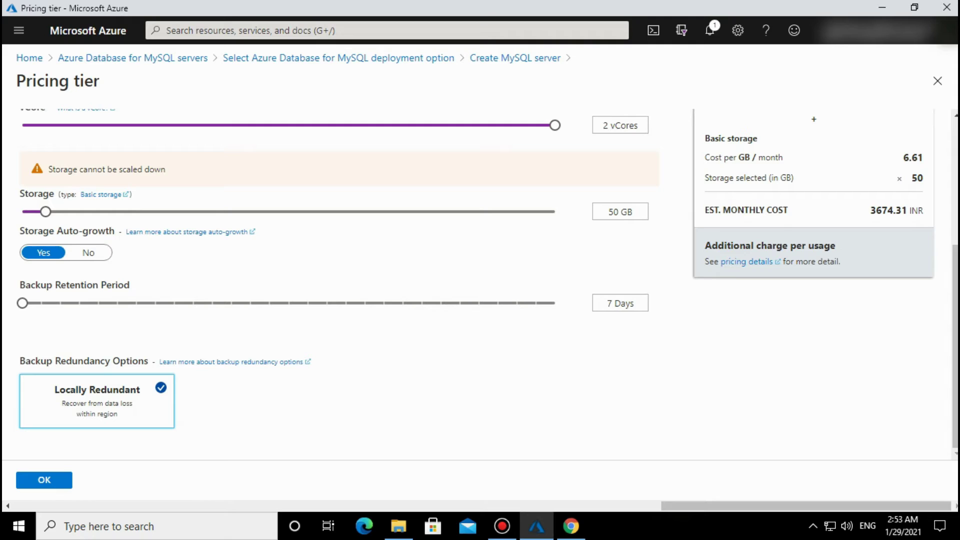
pyautogui.click(44, 479)
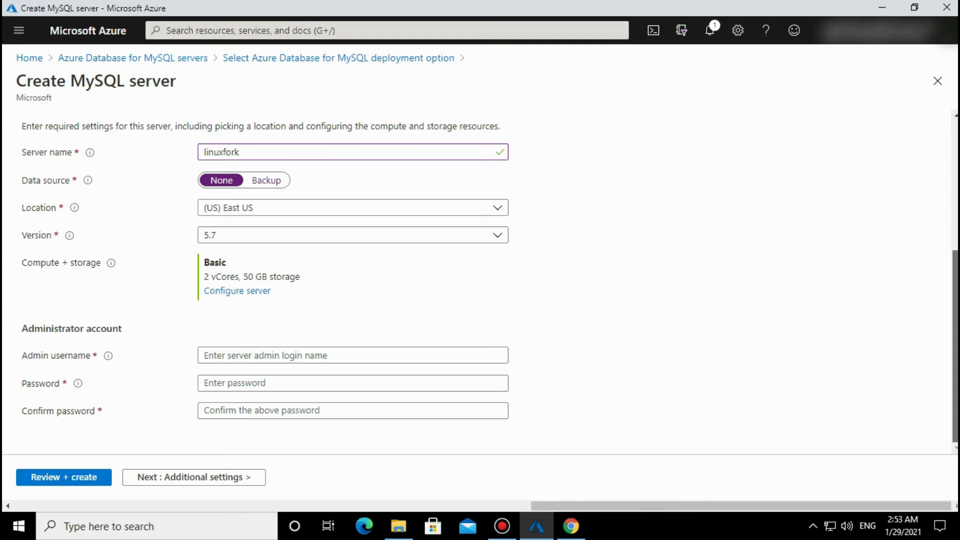
# Fill in the administrator account with the admin username dbadmin, and enter and confirm its password.
pyautogui.click(301, 355)
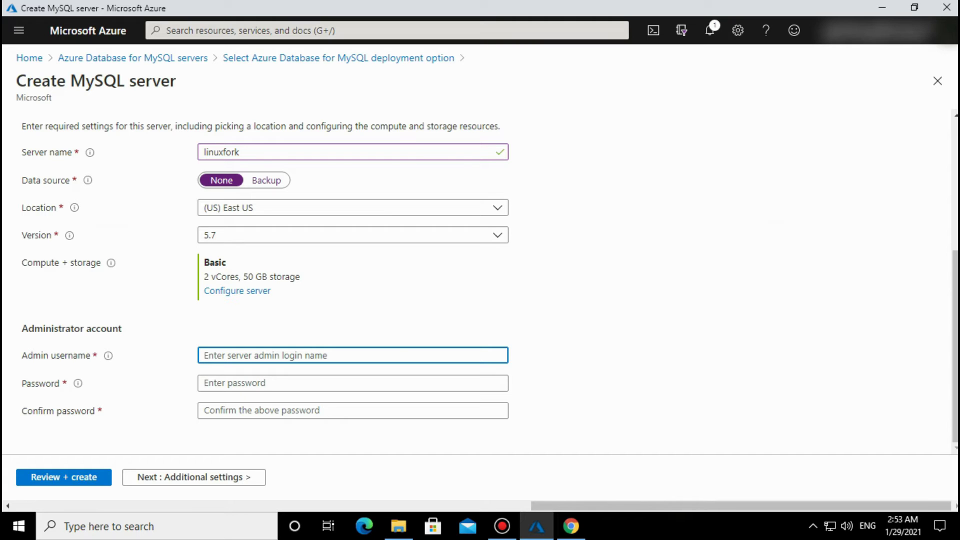
pyautogui.write('dbadmin')
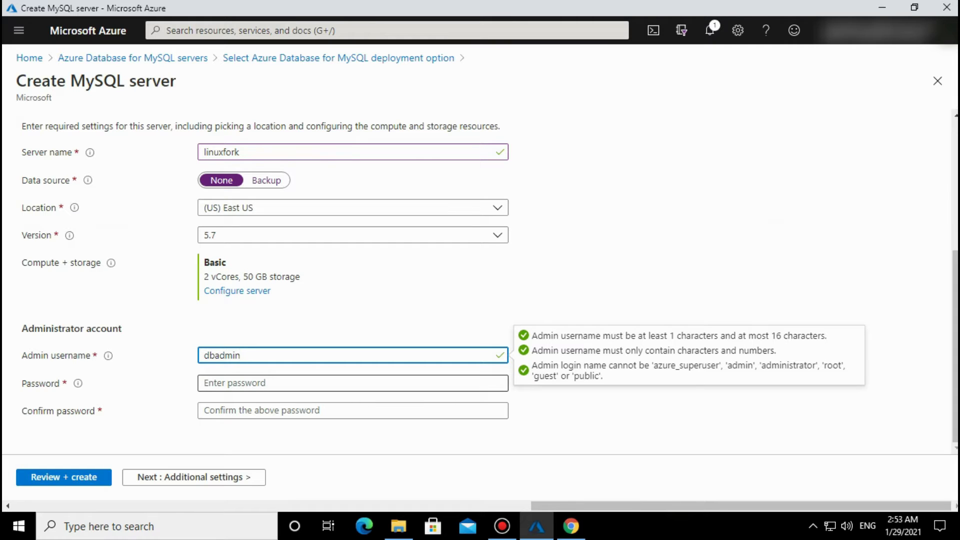
pyautogui.click(353, 384)
pyautogui.write('*****')
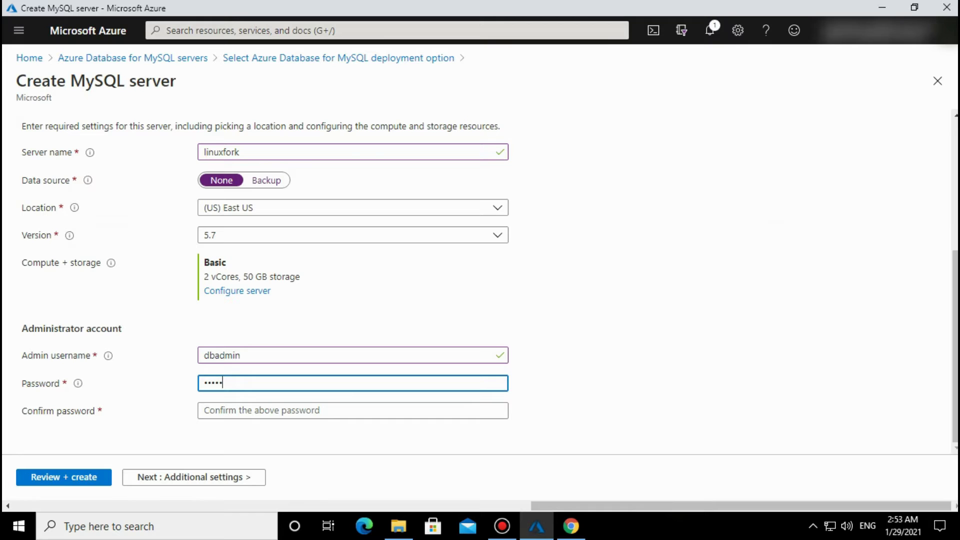
pyautogui.write('*******')
pyautogui.click(250, 411)
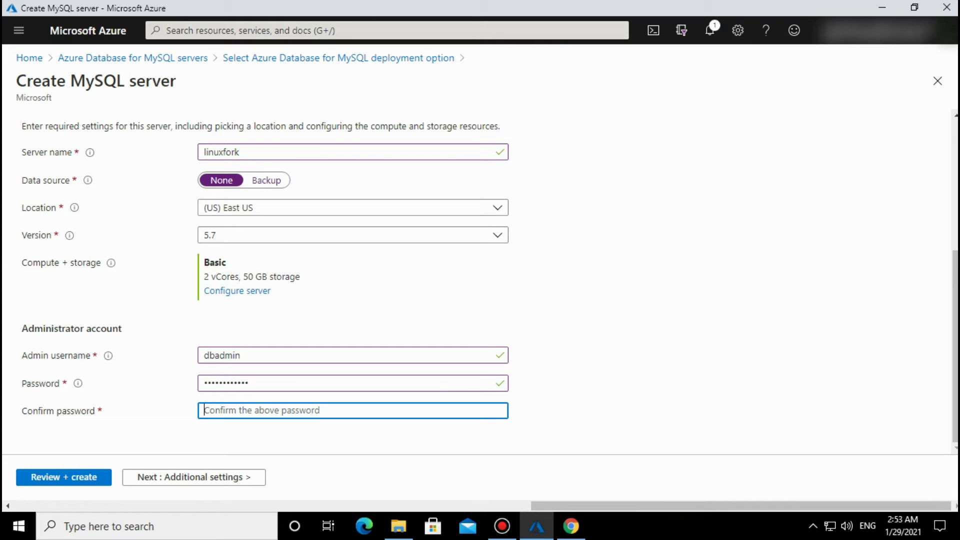
pyautogui.write('*************')
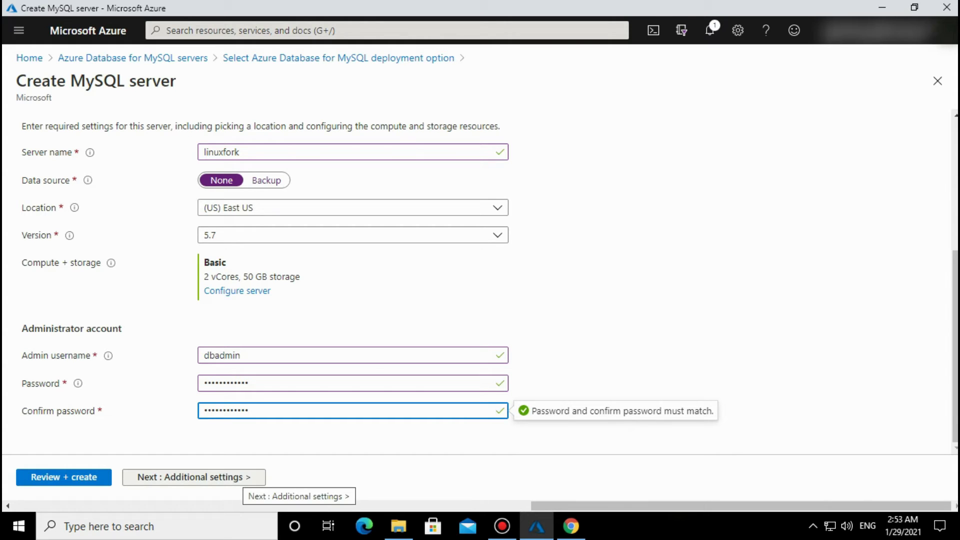
# Review the infrastructure double encryption option in the additional settings, and dismiss the browser's offer to save the password.
pyautogui.click(243, 478)
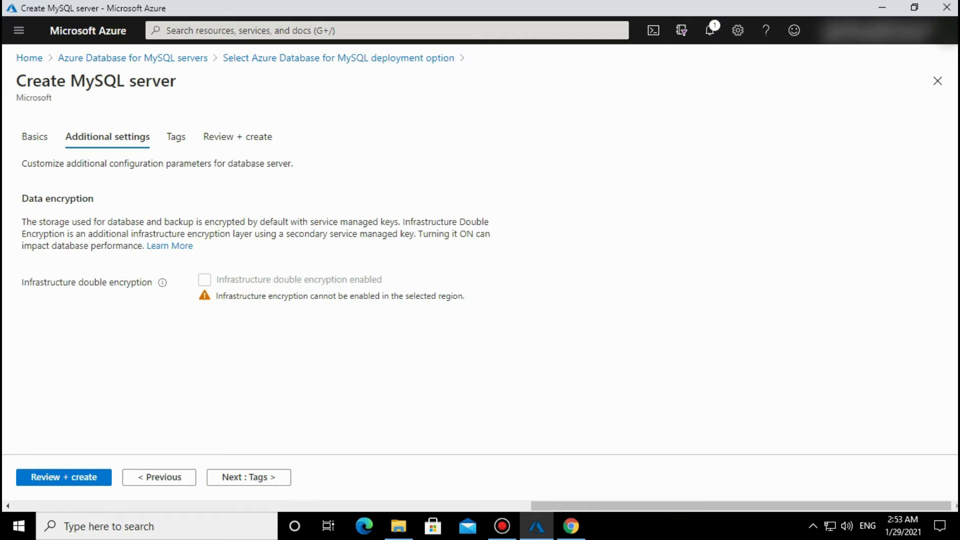
pyautogui.moveTo(389, 296); pyautogui.dragTo(359, 297)
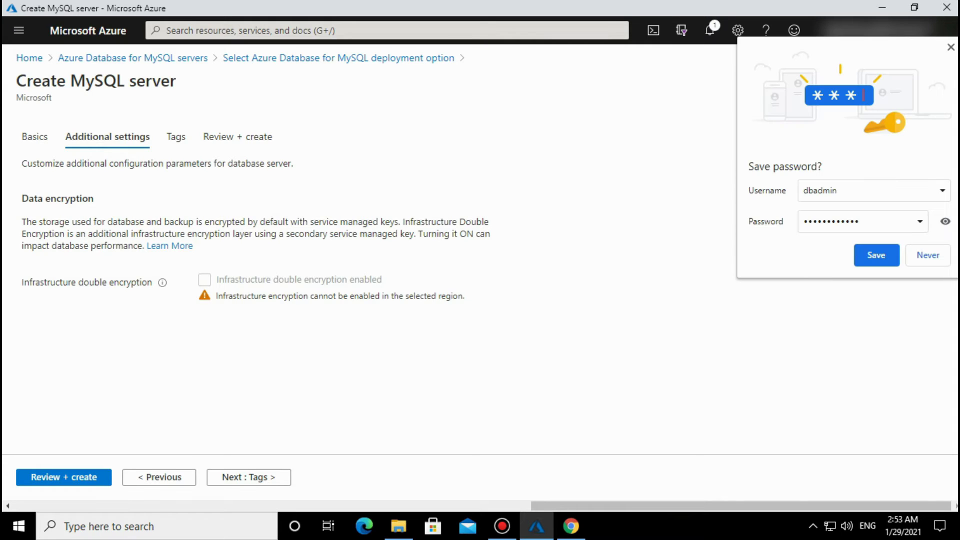
pyautogui.press('Escape')
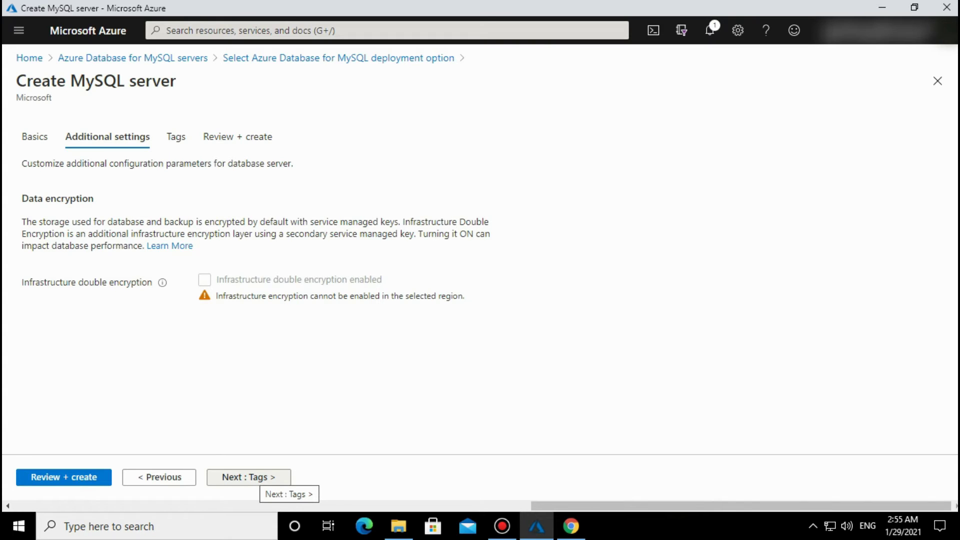
# Check the available tag names for the server and leave the tag fields empty.
pyautogui.click(261, 480)
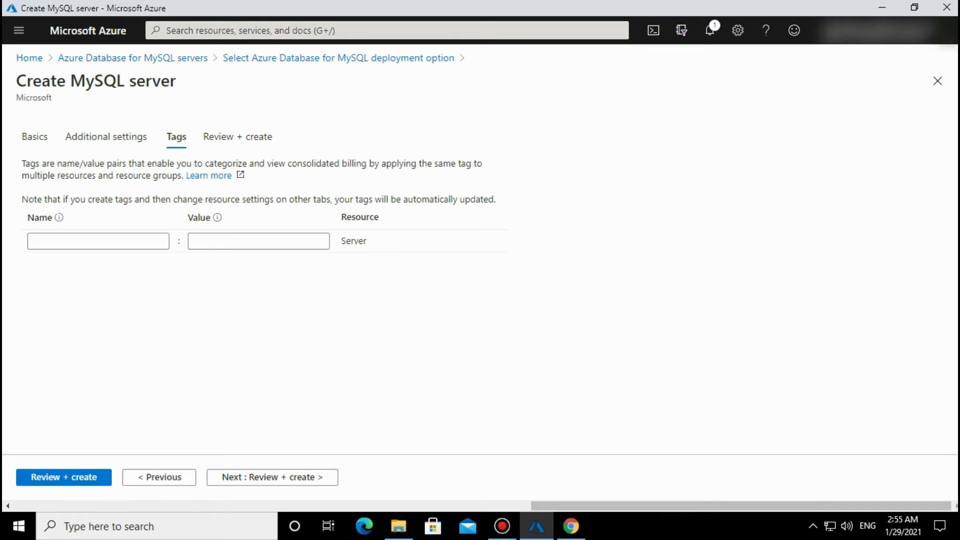
pyautogui.click(98, 241)
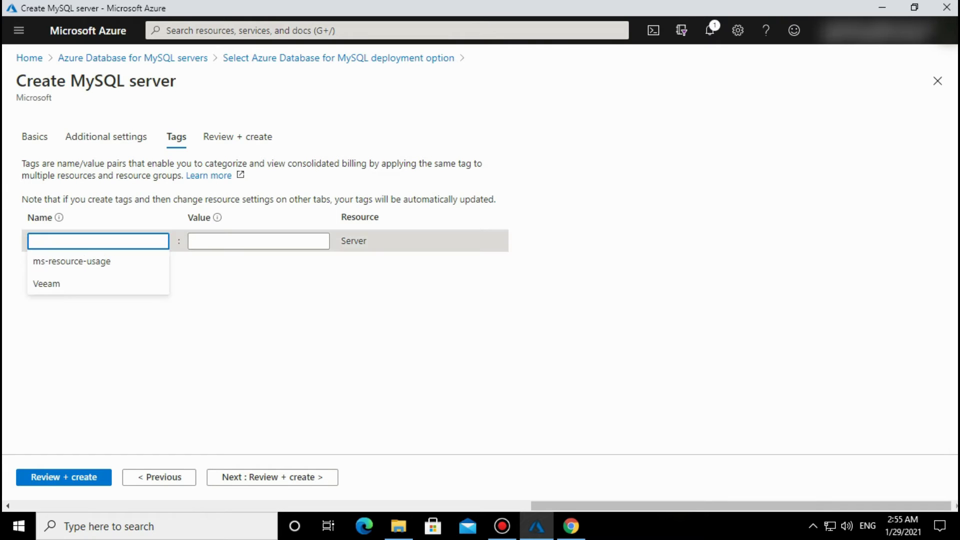
pyautogui.press('Escape')
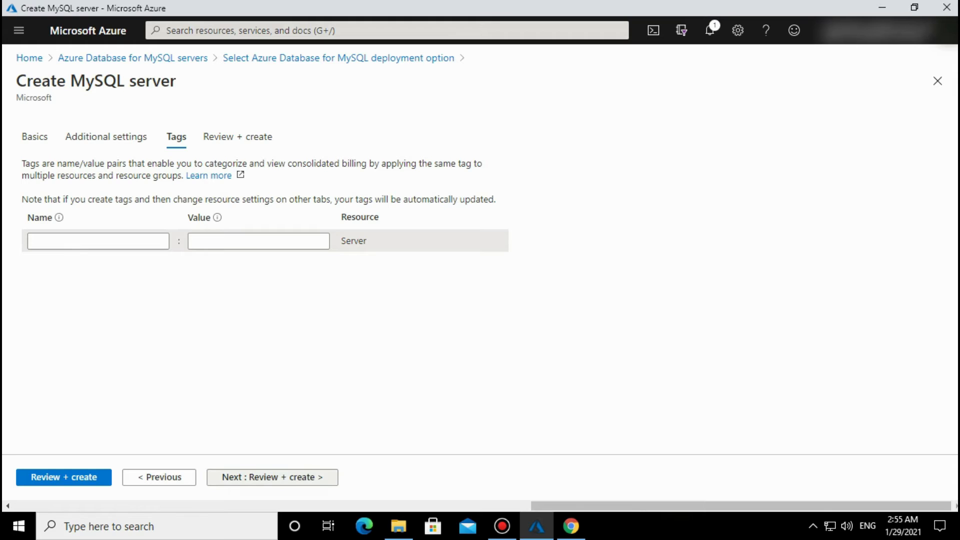
# Review the MySQL server's configuration summary and create the server.
pyautogui.click(272, 477)
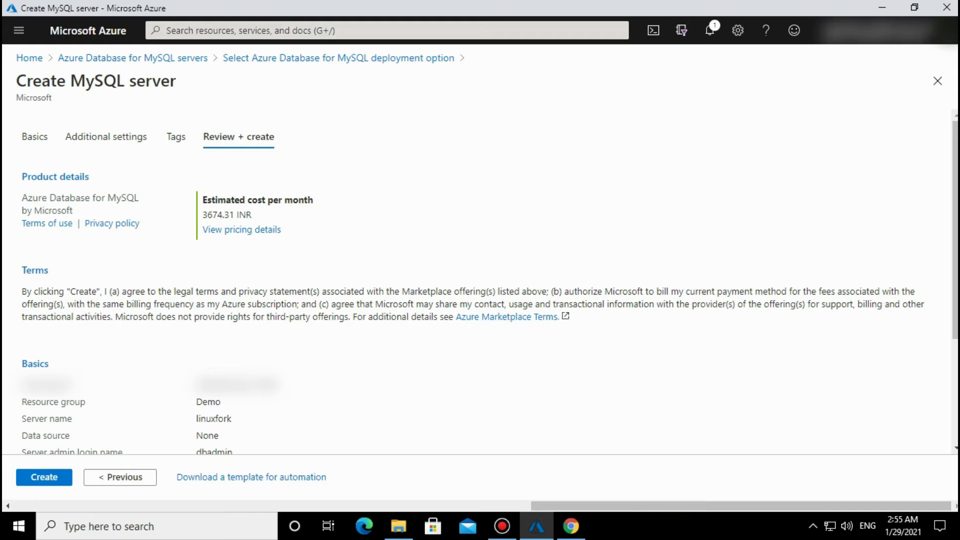
pyautogui.scroll(-3, 480, 288)
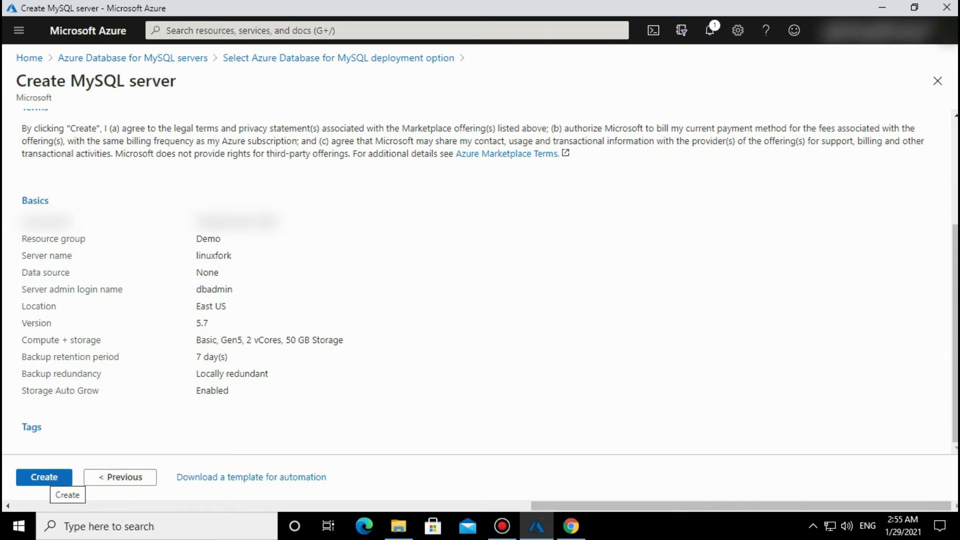
pyautogui.click(45, 478)
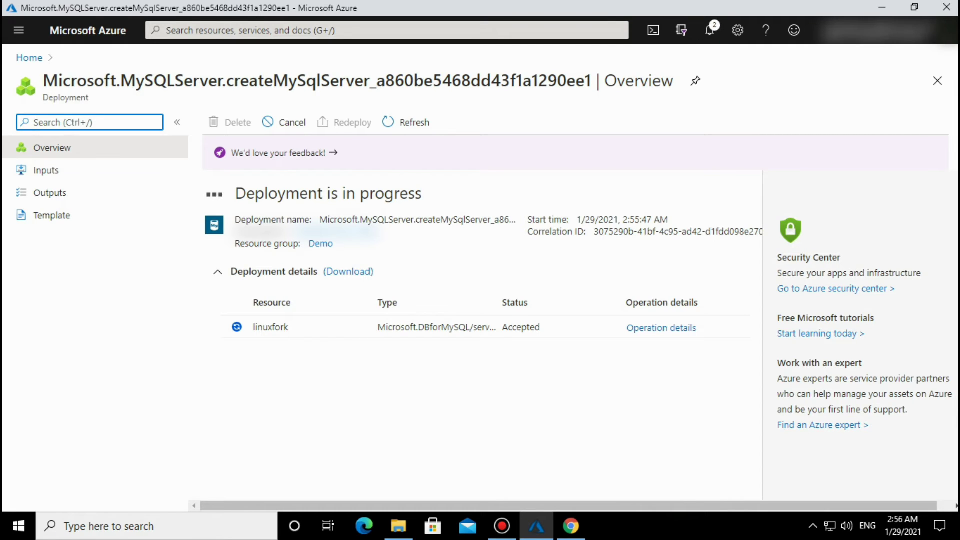
# Switch to Chrome and open the MySQL Workbench download page from the Google search results.
pyautogui.moveTo(571, 526)
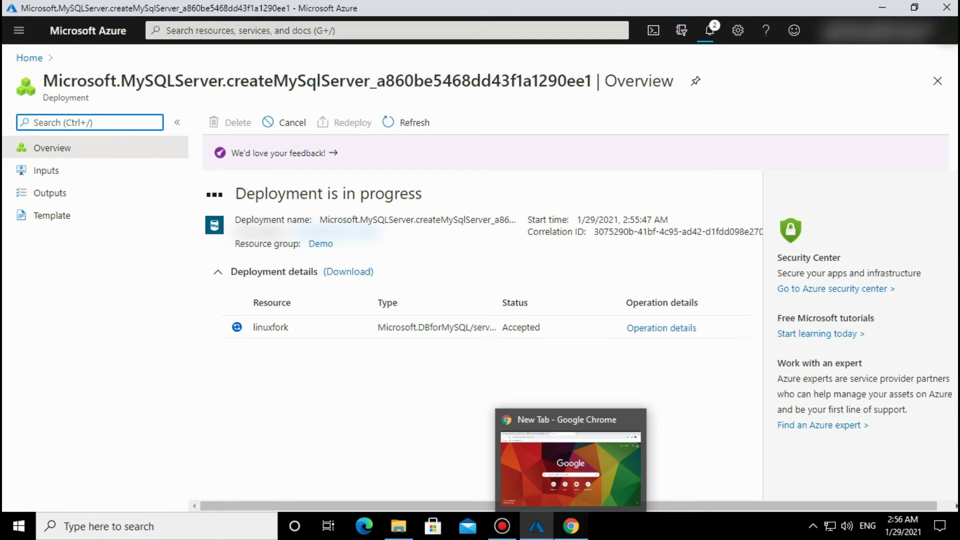
pyautogui.click(571, 526)
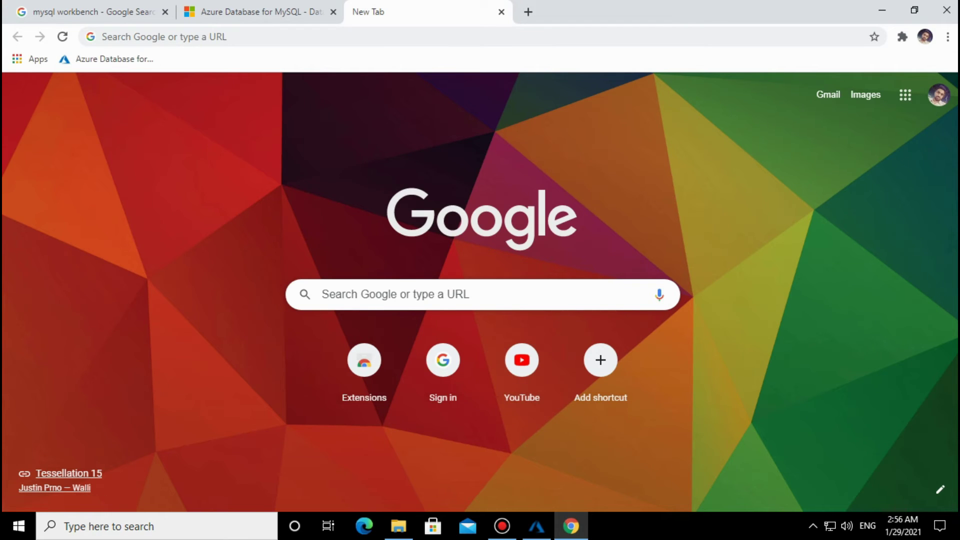
pyautogui.hotkey('ctrl', 'Tab')
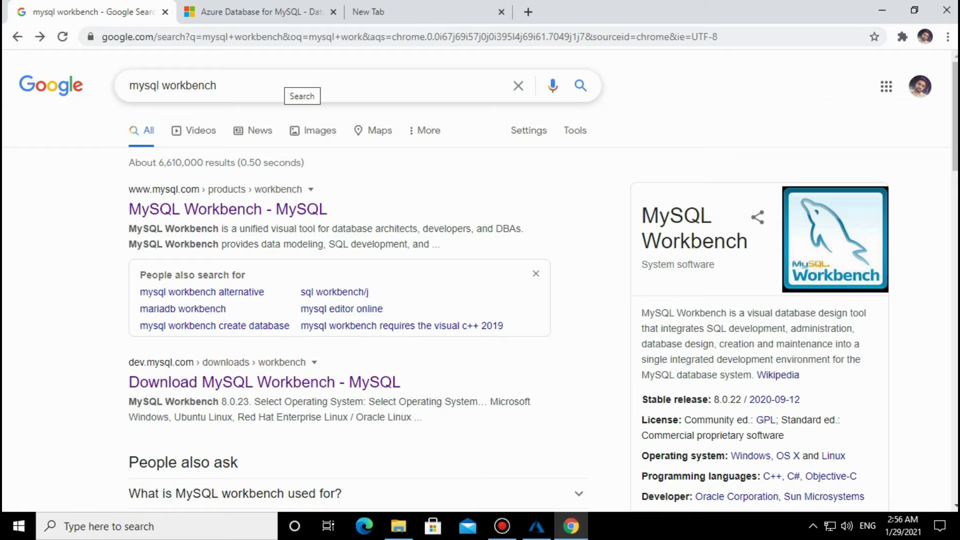
pyautogui.click(228, 209)
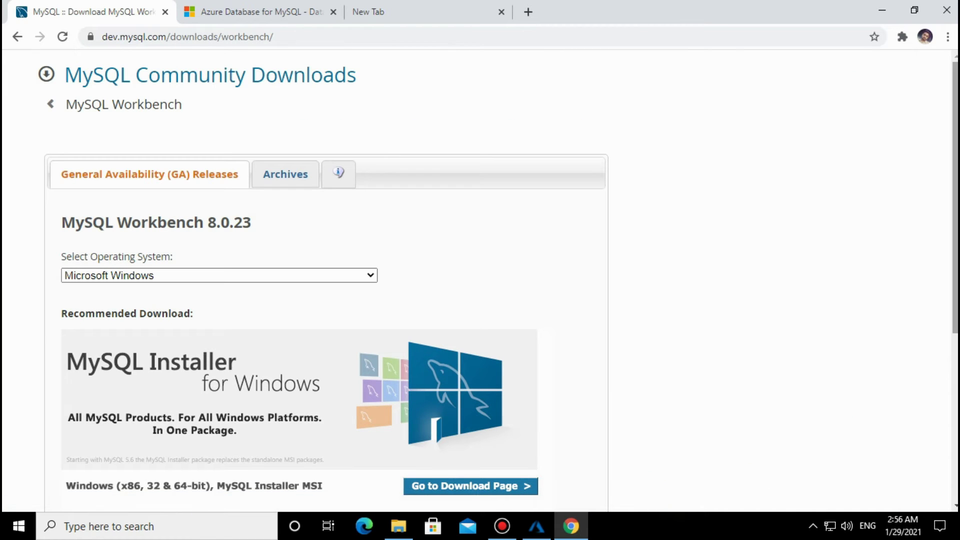
# Request the Windows (x86, 64-bit) MSI Installer of MySQL Workbench 8.0.23 without signing in, and cancel the download.
pyautogui.scroll(-3, 481, 280)
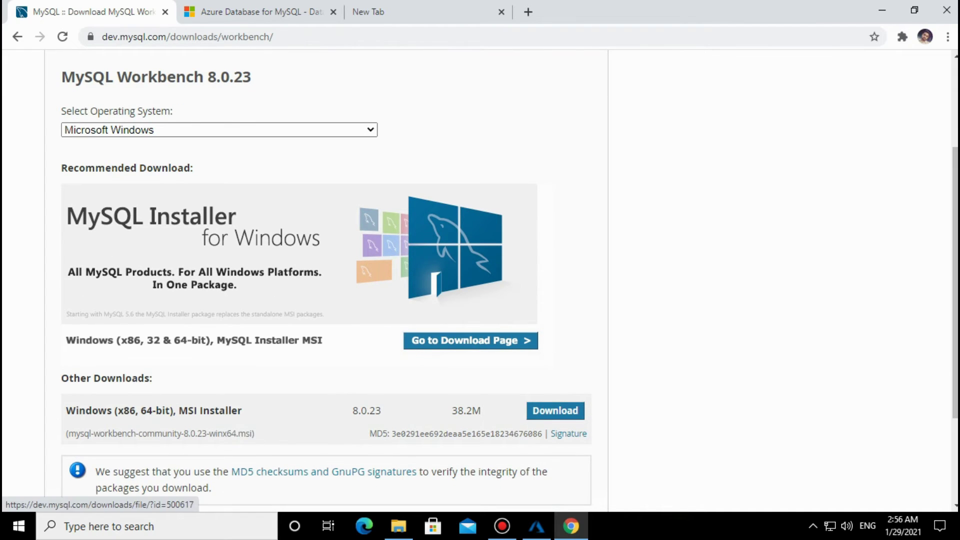
pyautogui.click(555, 411)
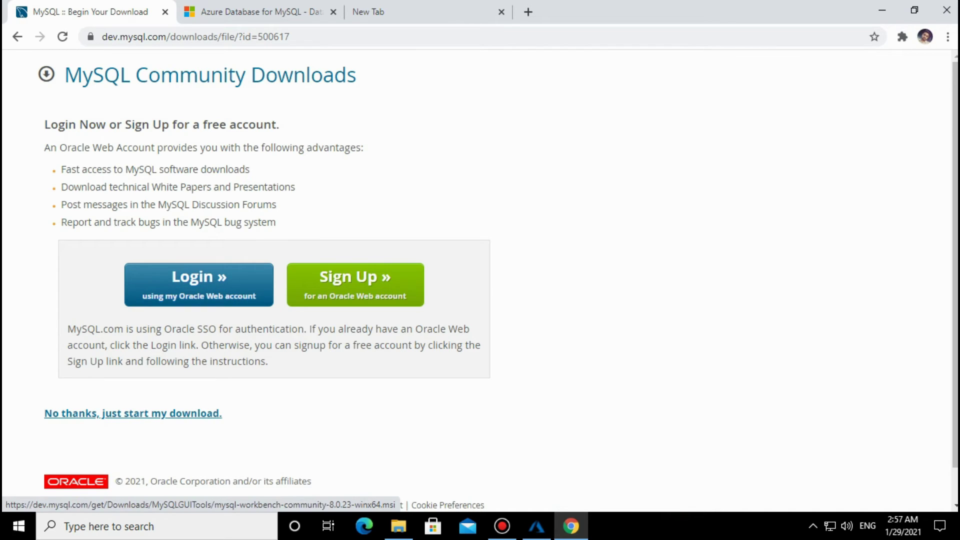
pyautogui.click(132, 413)
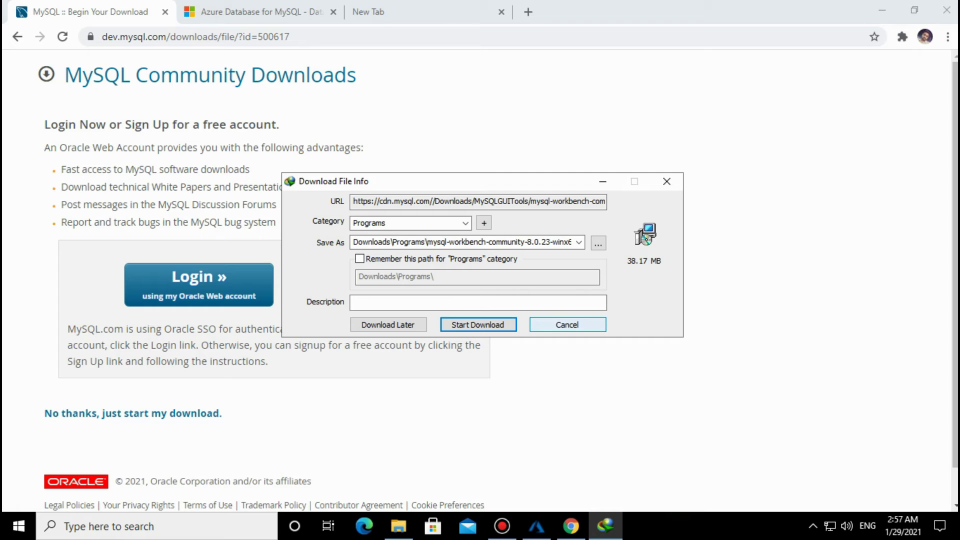
pyautogui.click(568, 325)
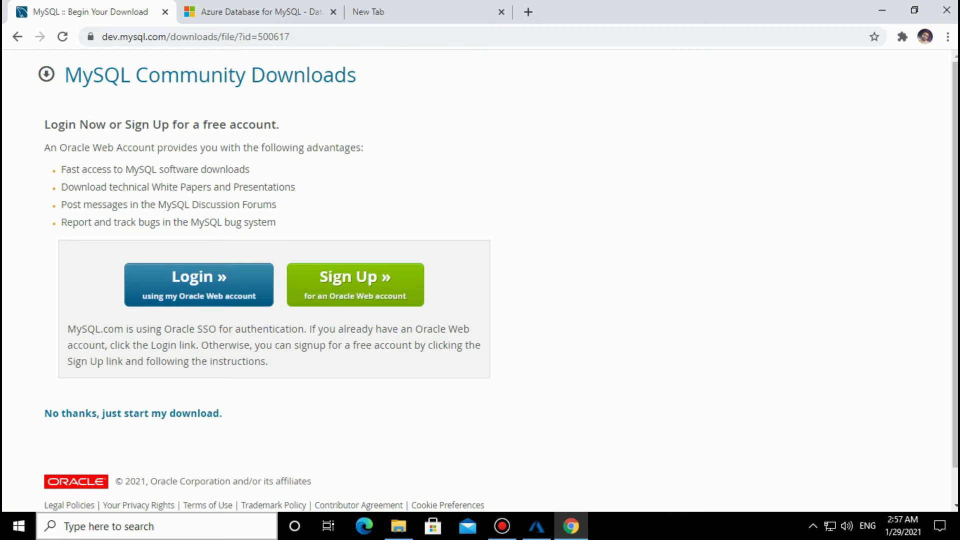
# Find and launch the installed MySQL Workbench 8.0 CE application.
pyautogui.click(150, 526)
pyautogui.write('mys')
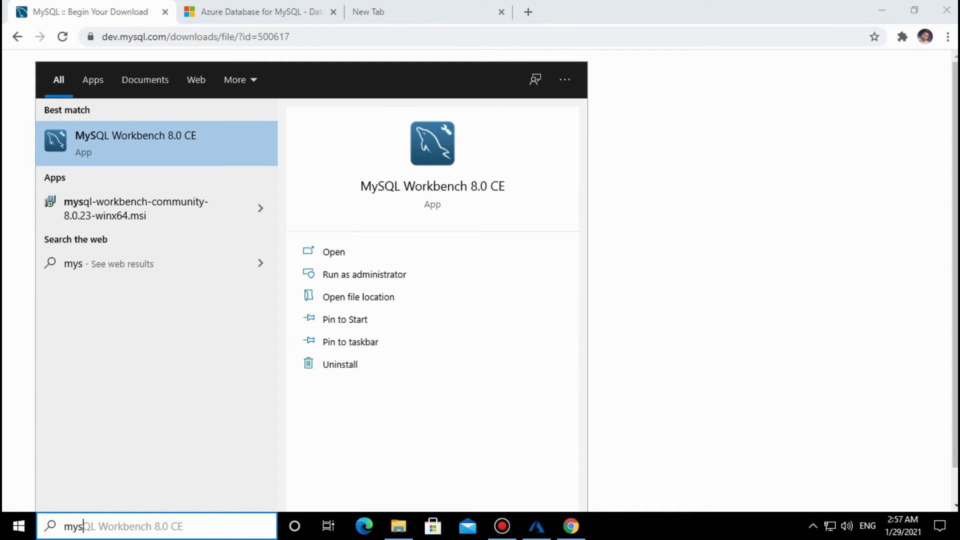
pyautogui.click(334, 251)
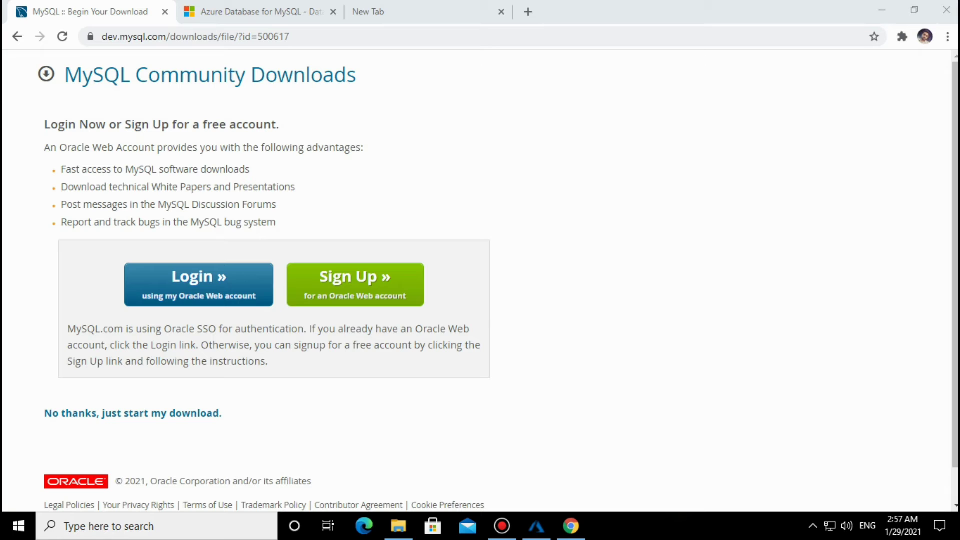